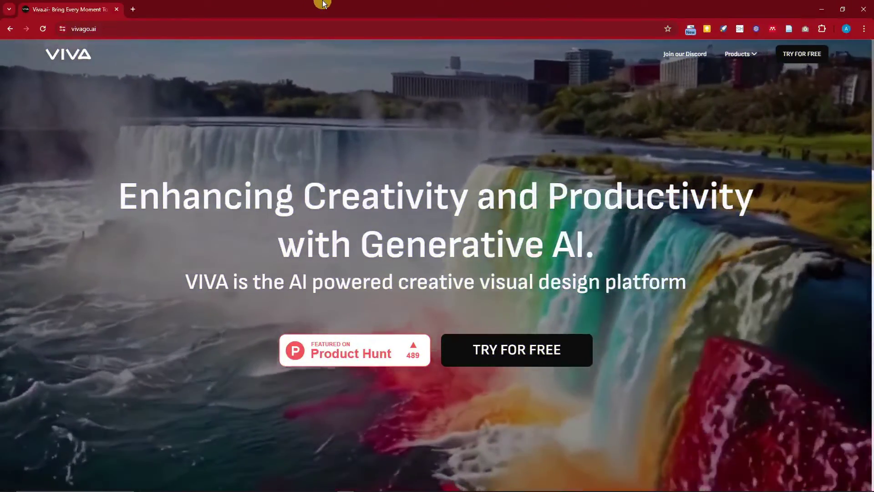
# - Look through the home page's Video Generation, Text to Image and Other Tools sections, and open the video creation page
pyautogui.scroll(-4, 404, 213)
pyautogui.scroll(-2, 398, 218)
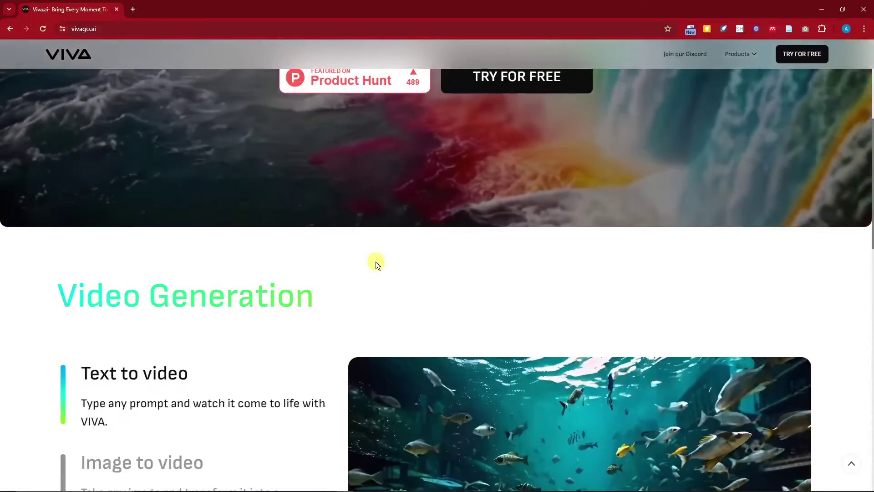
pyautogui.scroll(6, 377, 261)
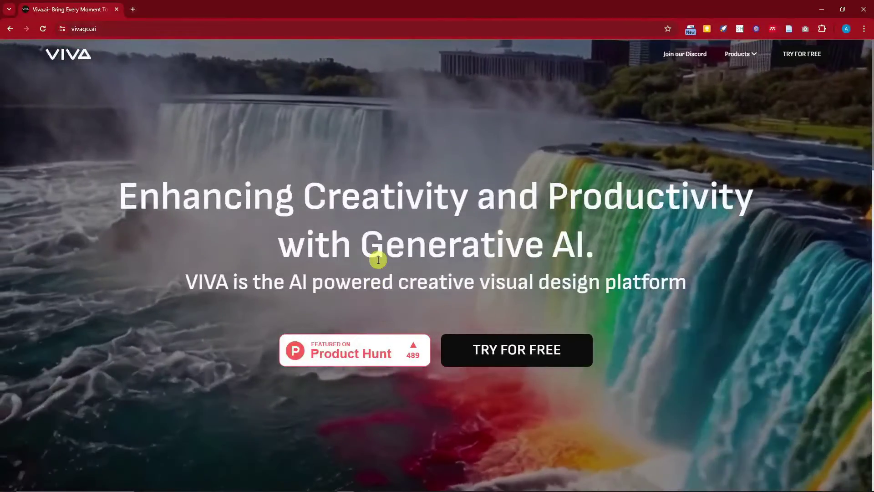
pyautogui.scroll(-1, 381, 263)
pyautogui.scroll(-2, 381, 264)
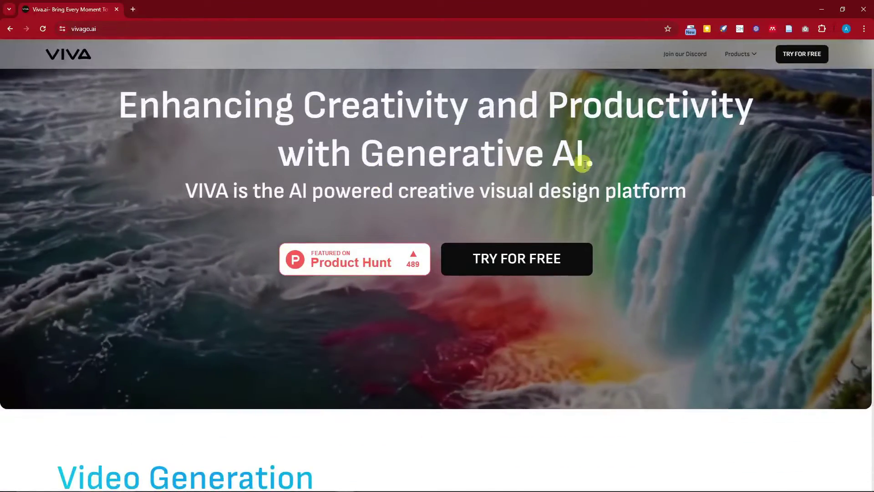
pyautogui.scroll(2, 580, 162)
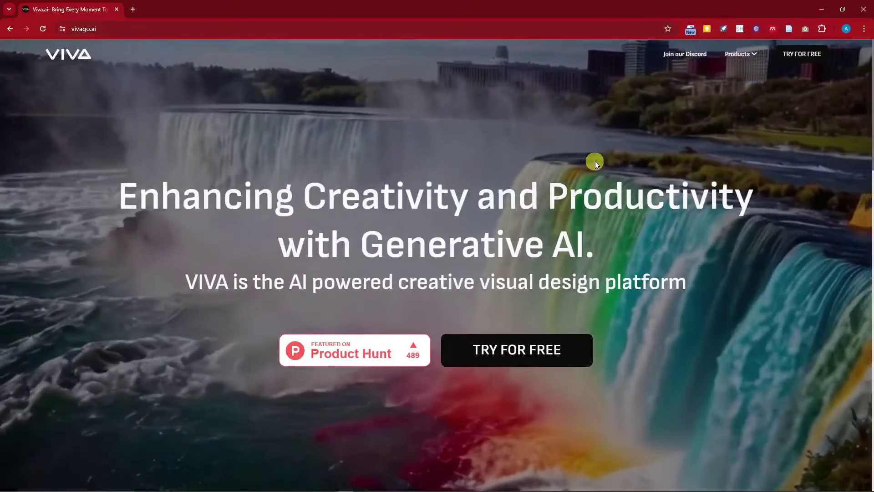
pyautogui.scroll(-8, 546, 291)
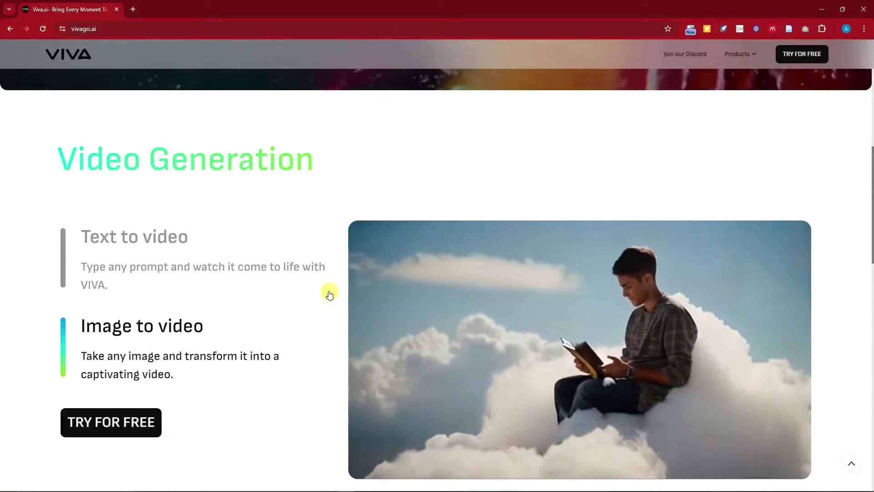
pyautogui.scroll(-3, 330, 295)
pyautogui.scroll(-5, 329, 297)
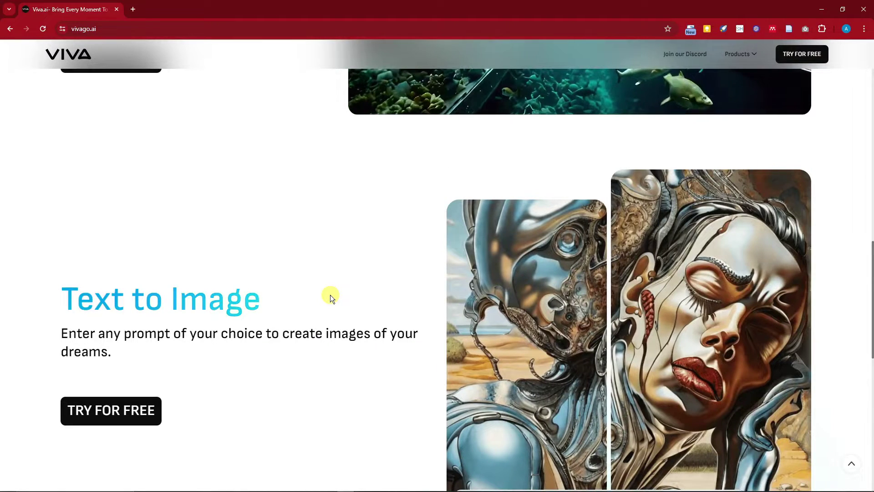
pyautogui.scroll(-4, 313, 335)
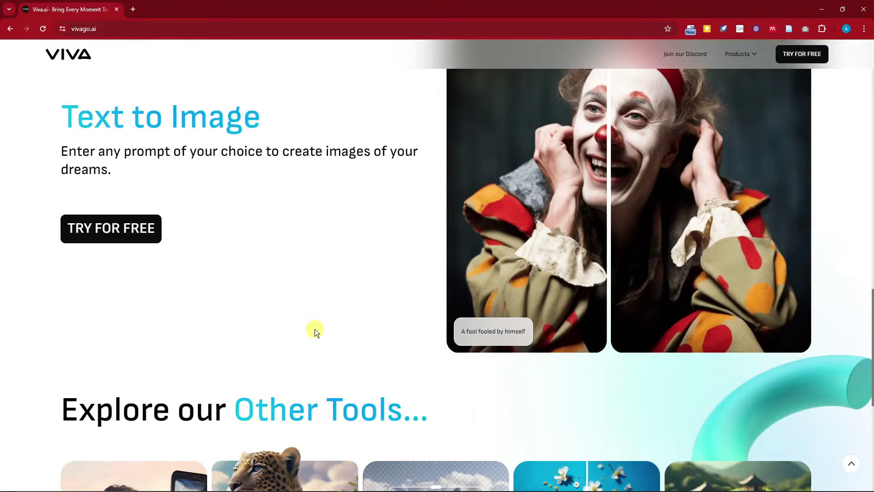
pyautogui.scroll(15, 319, 327)
pyautogui.scroll(5, 323, 326)
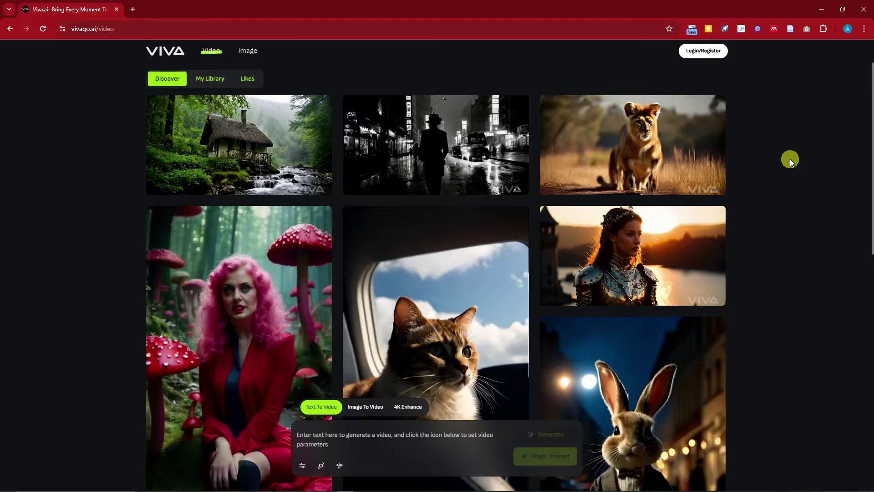
# - Examine the sample videos in the Discover gallery and the Text To Video, Image To Video and 4K Enhance modes
pyautogui.moveTo(621, 149)
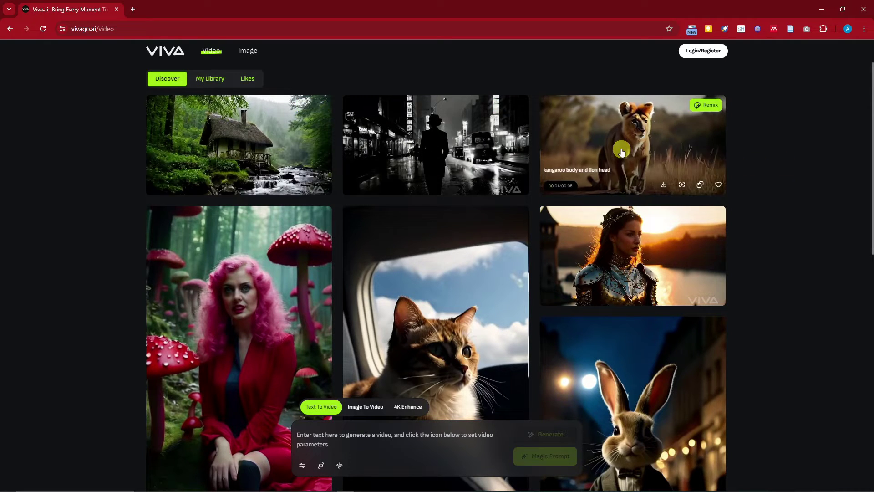
pyautogui.moveTo(436, 150)
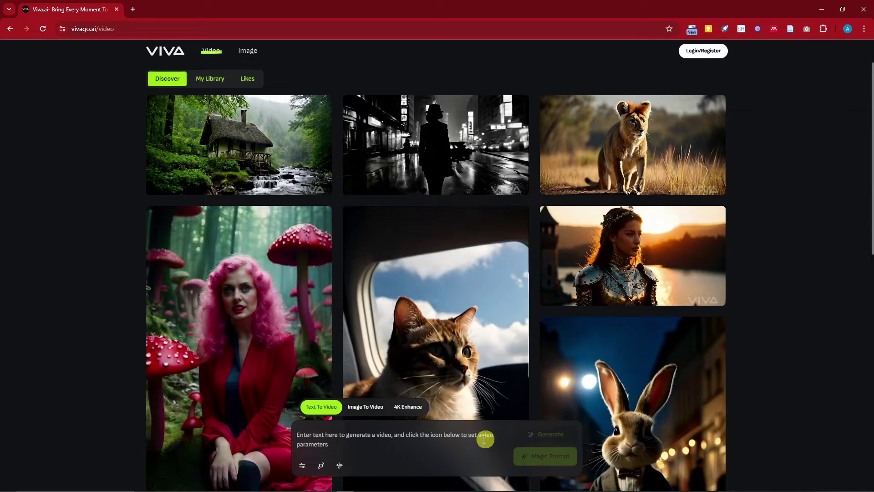
pyautogui.click(367, 412)
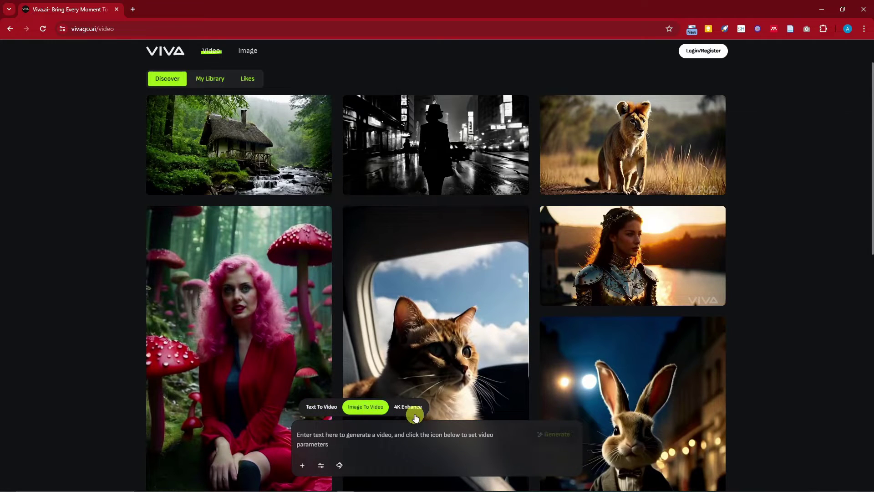
pyautogui.click(412, 408)
pyautogui.click(365, 406)
pyautogui.click(321, 407)
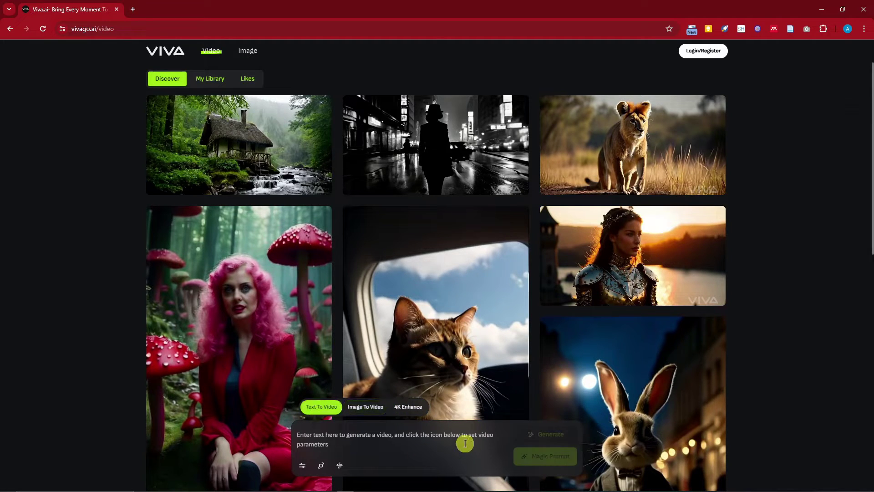
pyautogui.moveTo(586, 137)
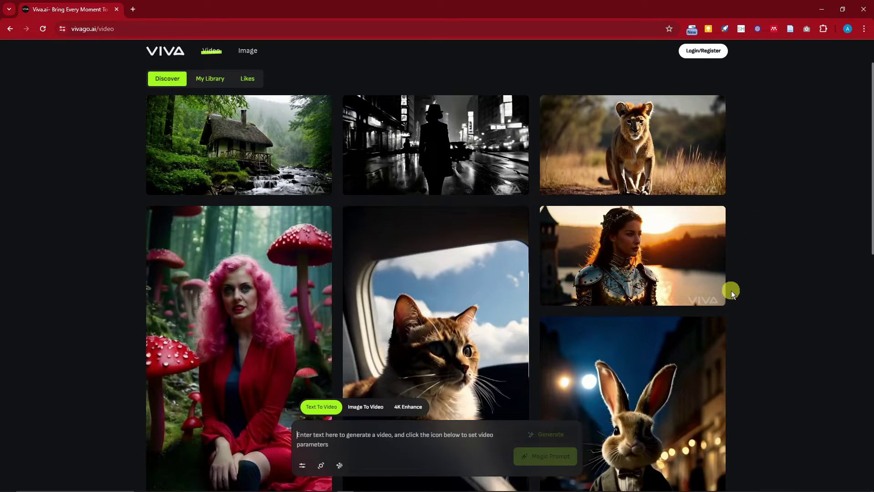
pyautogui.scroll(-5, 733, 285)
pyautogui.scroll(5, 745, 280)
# - Sign in to the site and check the account details
pyautogui.click(704, 52)
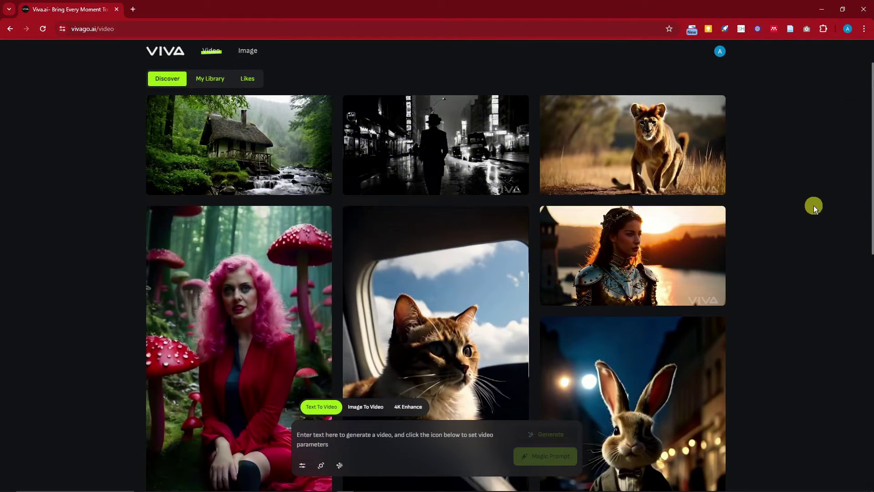
pyautogui.scroll(-5, 818, 329)
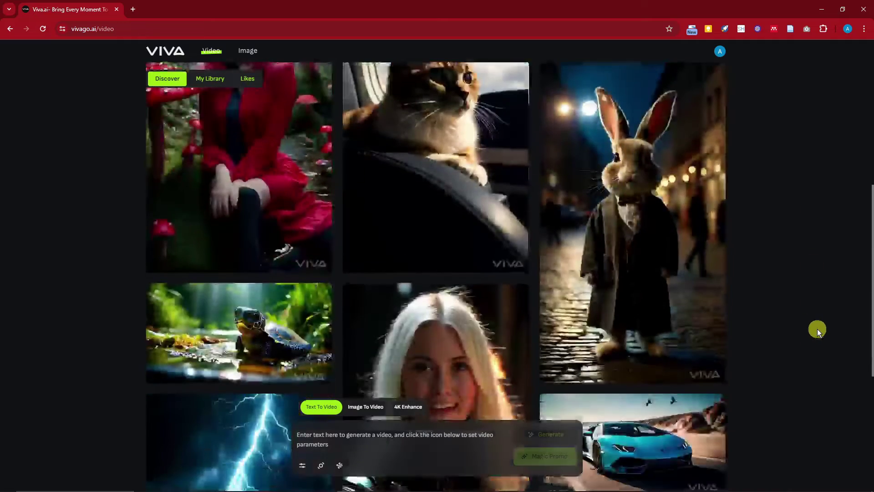
pyautogui.scroll(1, 818, 329)
pyautogui.scroll(-7, 818, 328)
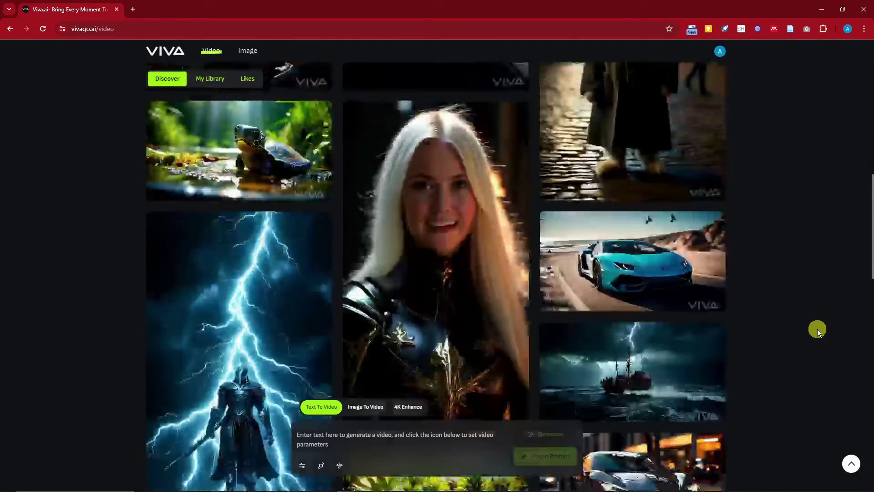
pyautogui.scroll(10, 818, 329)
pyautogui.click(719, 52)
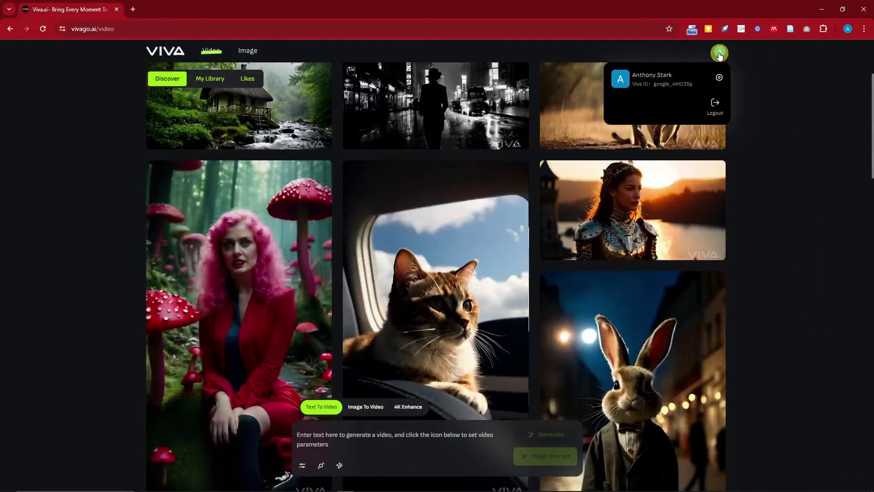
pyautogui.click(778, 84)
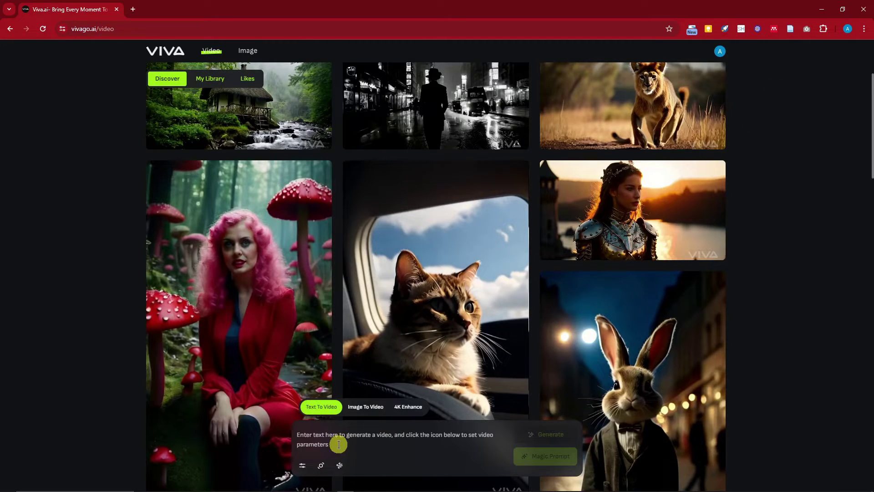
# - Compare the Image To Video and 4K Enhance input options, ending back on Text To Video
pyautogui.click(367, 410)
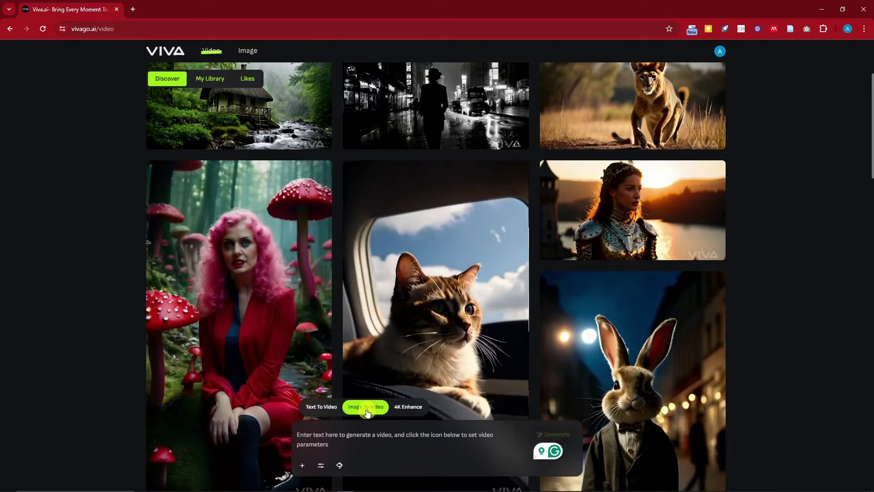
pyautogui.click(416, 410)
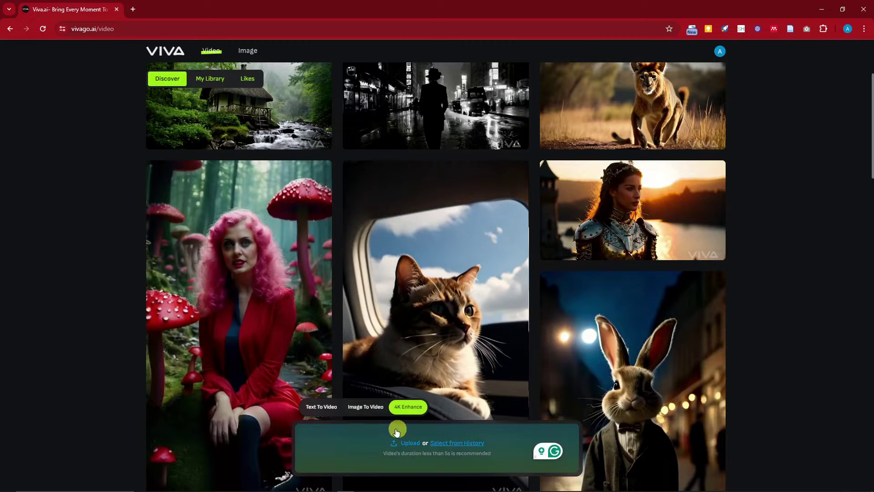
pyautogui.click(324, 408)
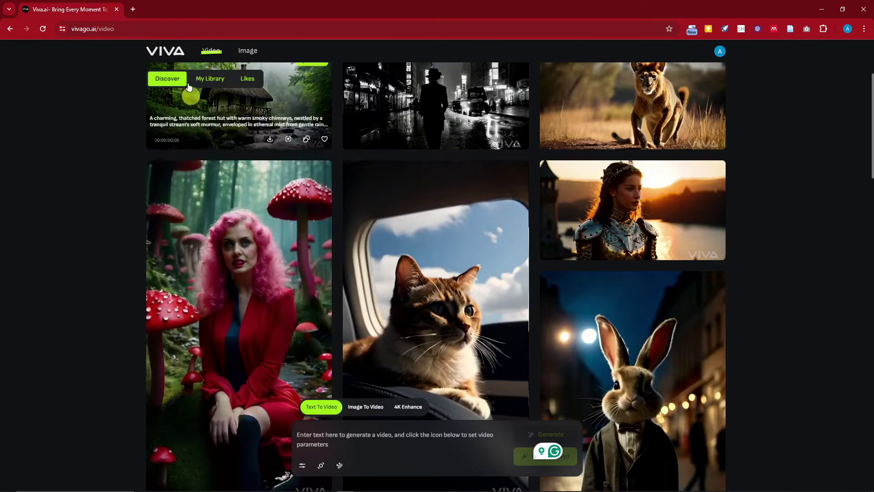
# - Switch to the Image section, check its Image to Text mode, and return to Text to Image
pyautogui.click(253, 54)
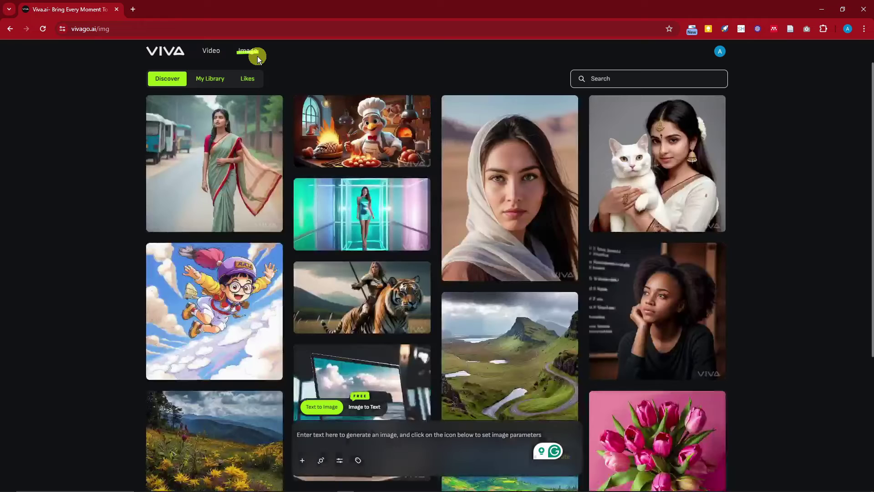
pyautogui.click(374, 410)
pyautogui.click(318, 411)
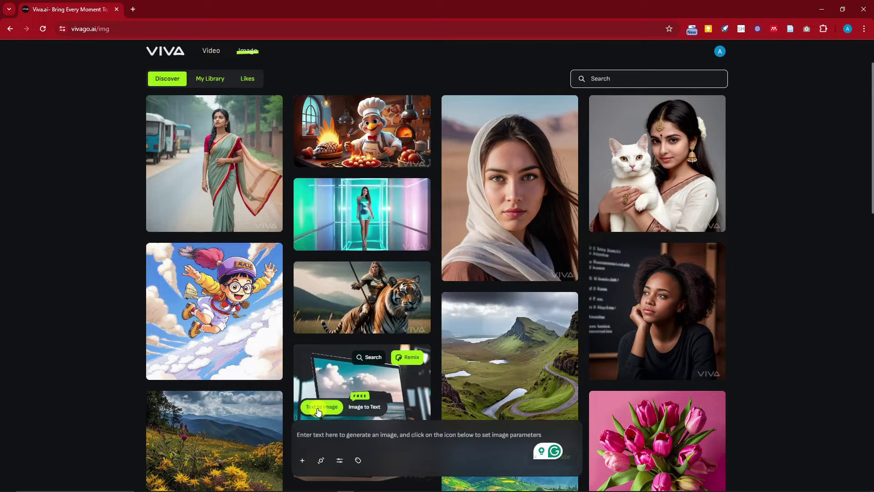
pyautogui.click(212, 52)
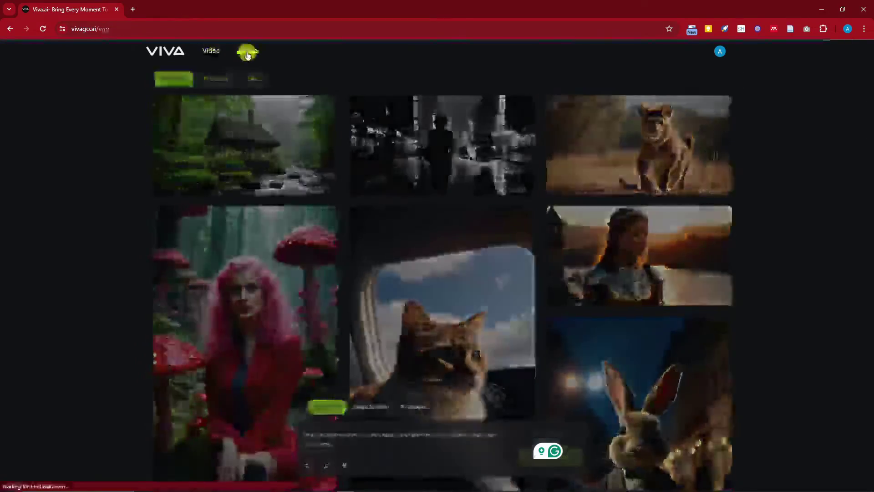
pyautogui.click(248, 52)
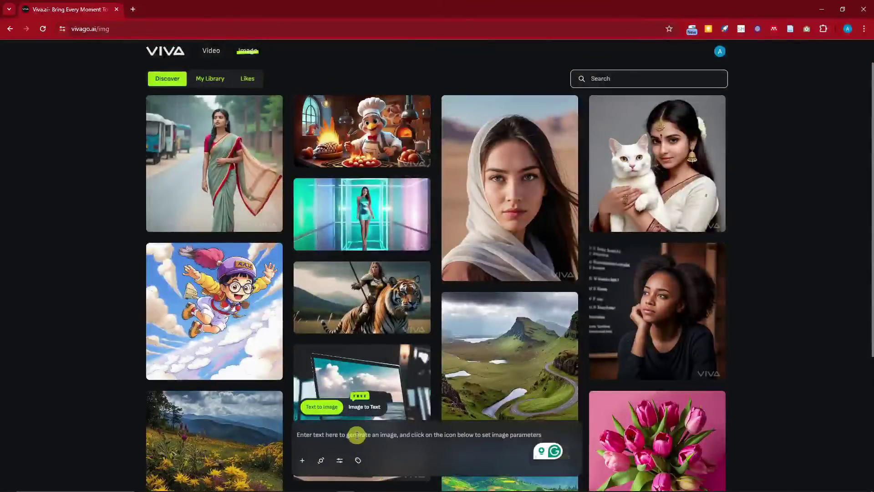
# - Open the style tag library for Text to Image and preview tags in categories such as Color and Hairstyle
pyautogui.click(358, 460)
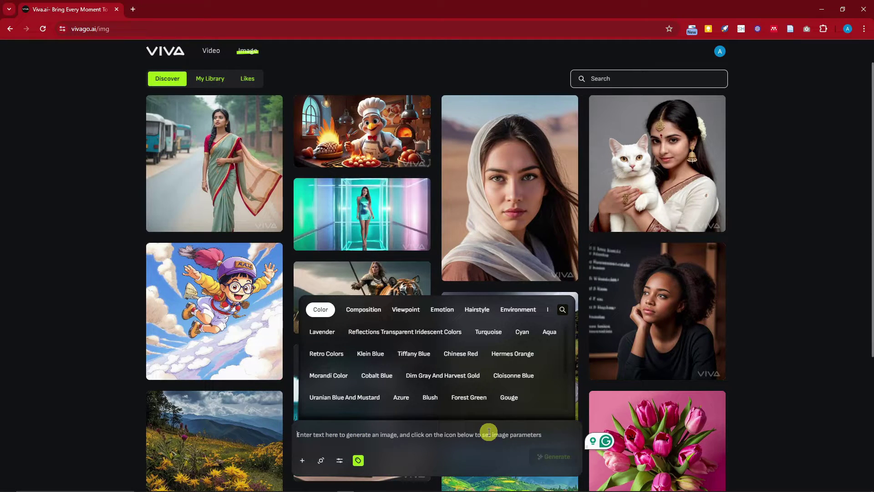
pyautogui.click(368, 313)
pyautogui.click(403, 311)
pyautogui.click(316, 314)
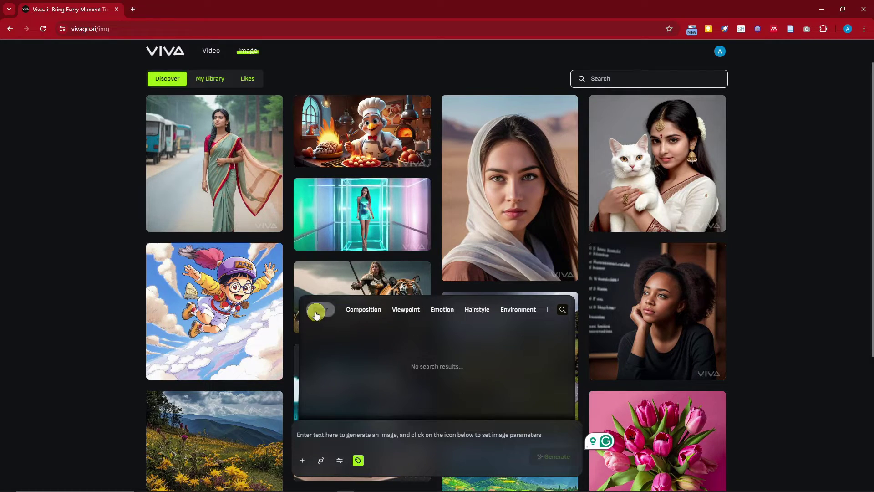
pyautogui.moveTo(363, 336)
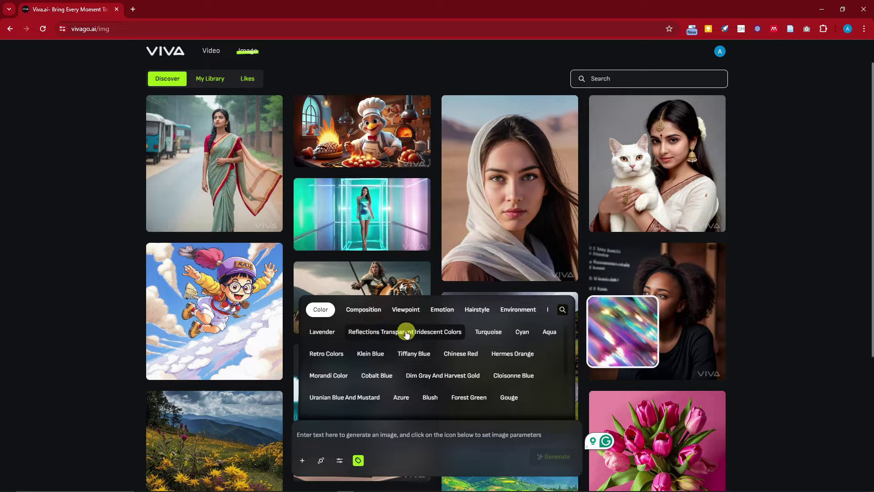
pyautogui.click(489, 314)
pyautogui.moveTo(432, 331)
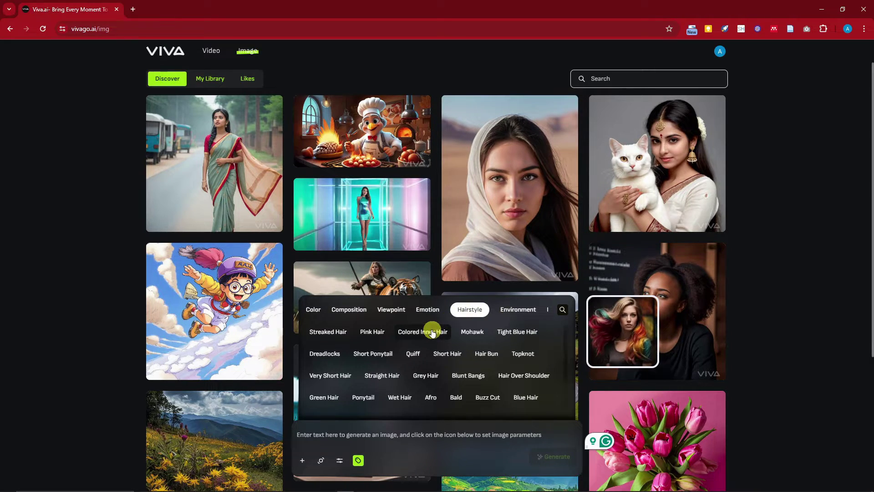
pyautogui.moveTo(333, 336)
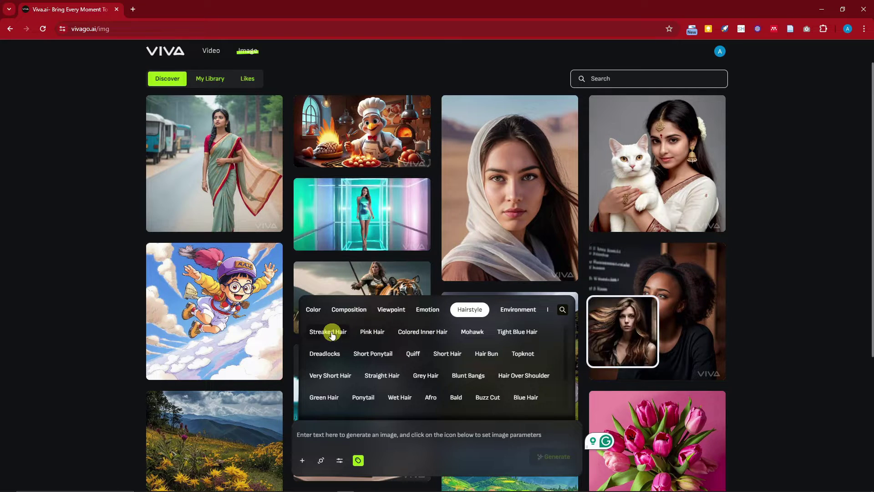
pyautogui.moveTo(337, 361)
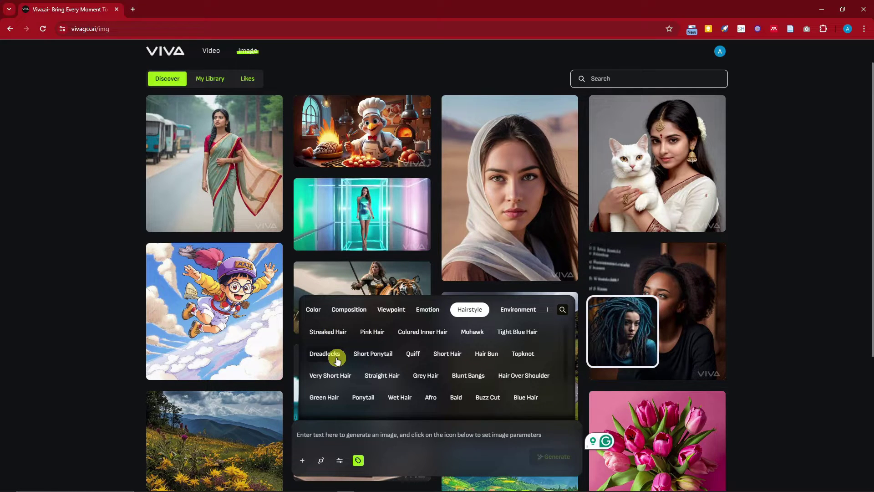
# - Enter the image prompt "A young girl in a village" and add the Dreadlocks hairstyle tag
pyautogui.click(366, 434)
pyautogui.write('Ay')
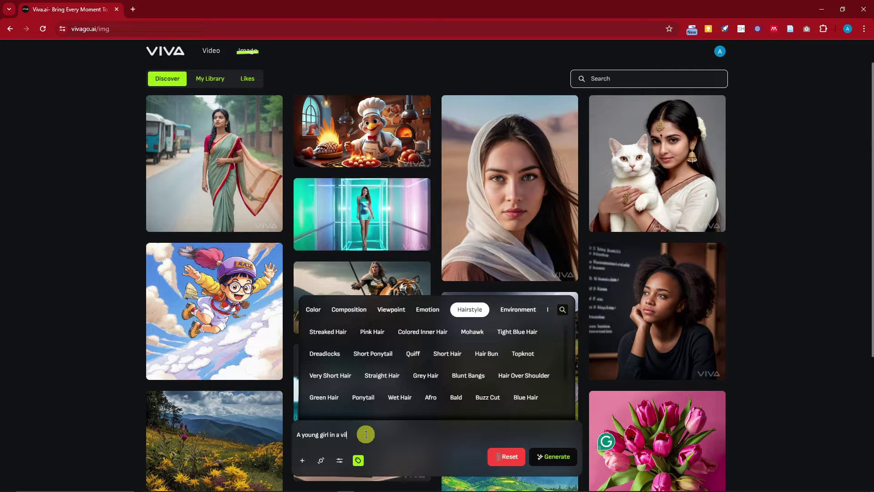
pyautogui.click(323, 354)
# - Add the Aqua color tag and the Fujifilm composition tag to the image prompt
pyautogui.click(308, 292)
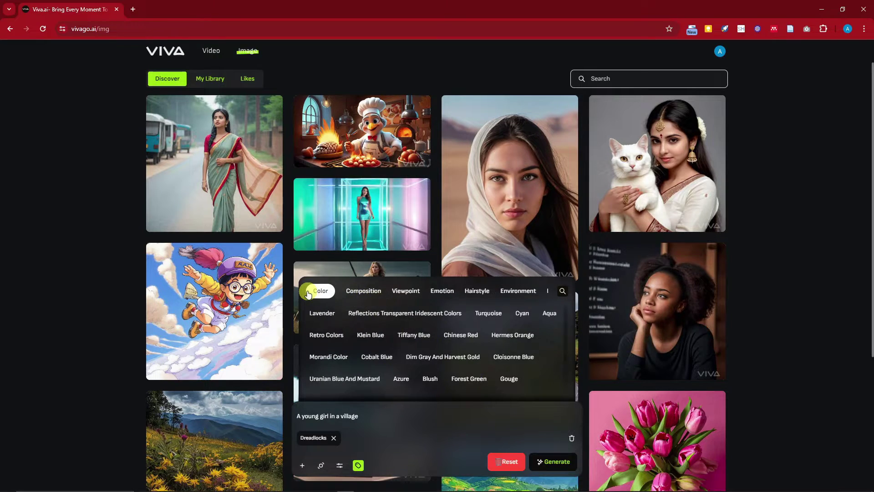
pyautogui.moveTo(332, 338)
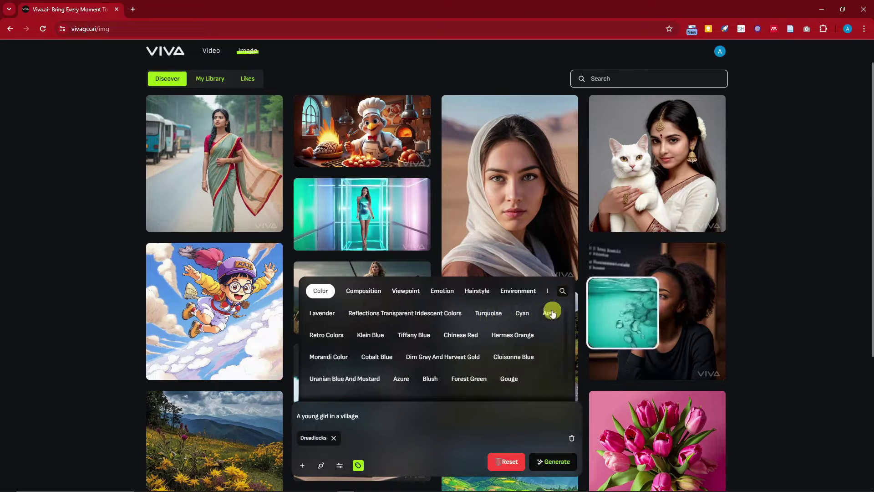
pyautogui.click(356, 291)
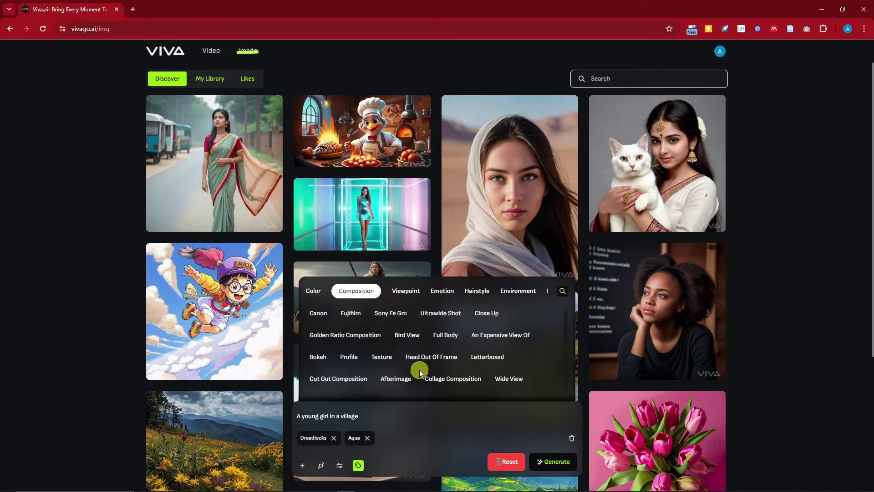
pyautogui.moveTo(355, 319)
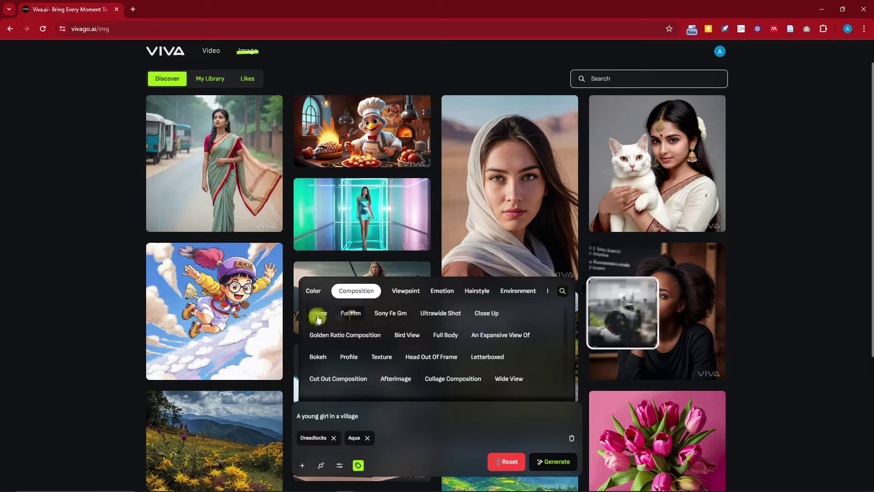
pyautogui.click(360, 317)
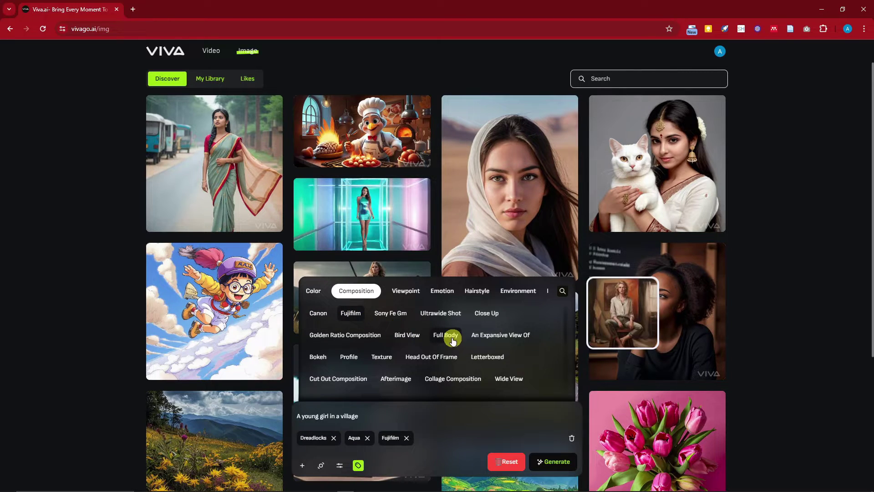
# - Add the Ultra Wide Shot viewpoint tag and the Smile emotion tag to the image prompt
pyautogui.click(405, 291)
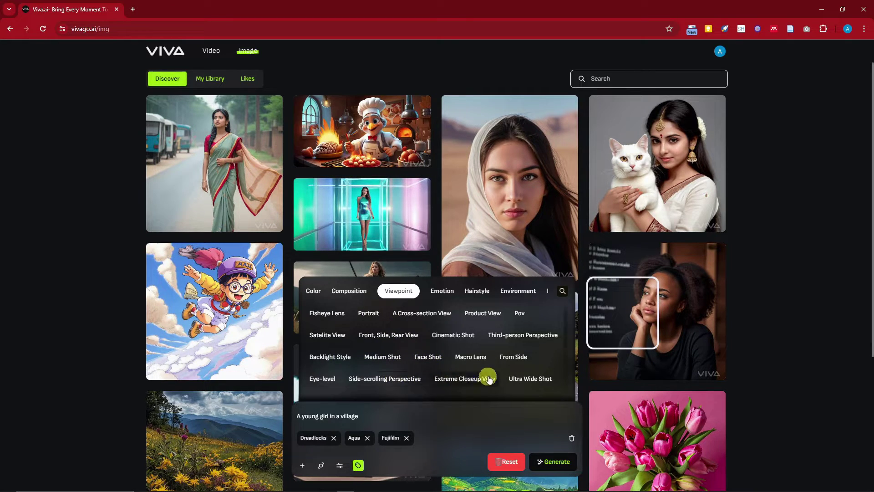
pyautogui.click(529, 378)
pyautogui.click(440, 293)
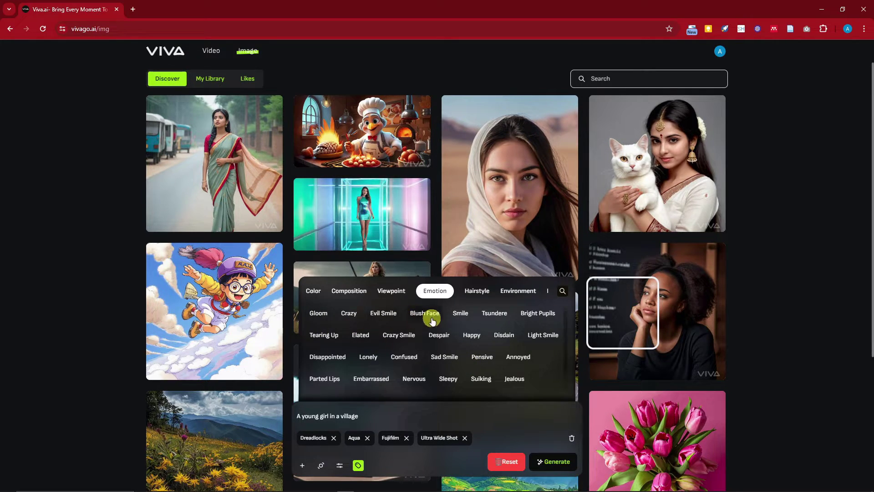
pyautogui.click(461, 313)
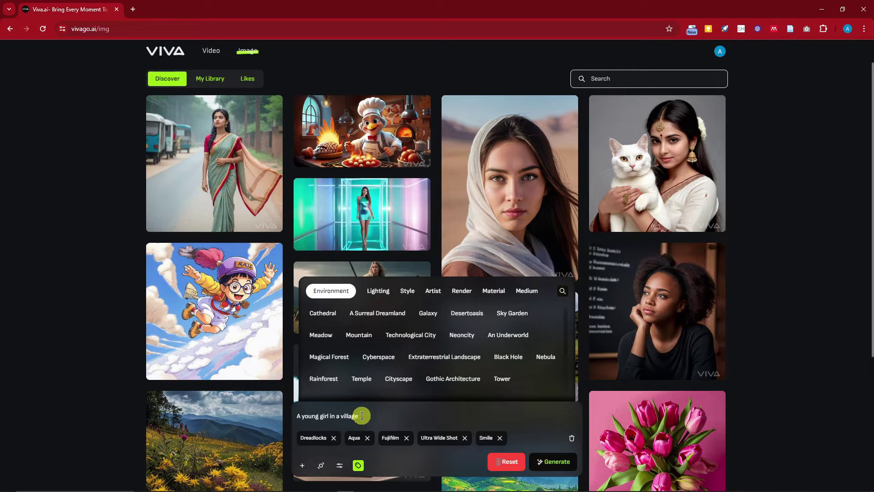
# - Review the Lighting tags, aspect ratios and settings, and generate images from the tagged village girl prompt
pyautogui.moveTo(362, 416); pyautogui.dragTo(343, 415)
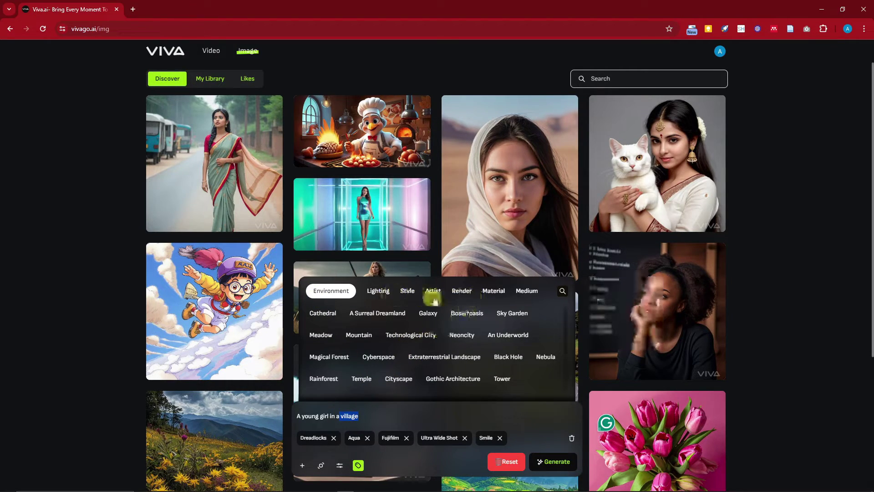
pyautogui.click(381, 291)
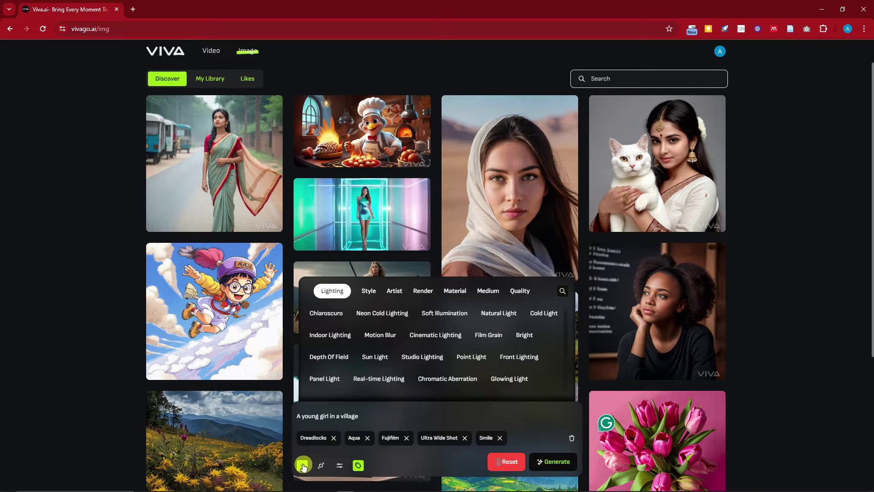
pyautogui.click(322, 466)
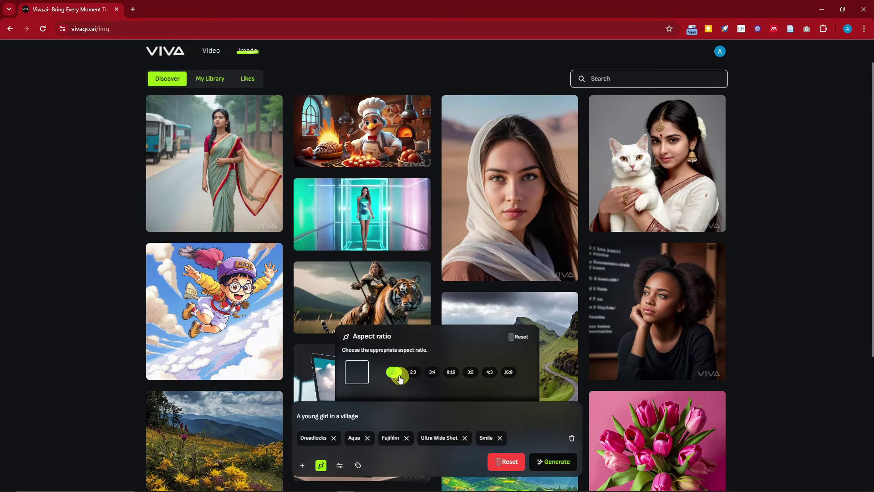
pyautogui.click(340, 467)
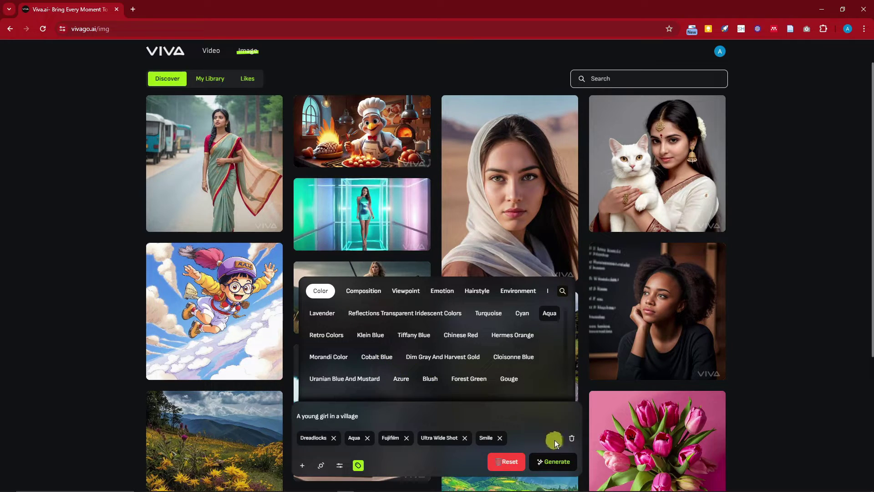
pyautogui.click(554, 461)
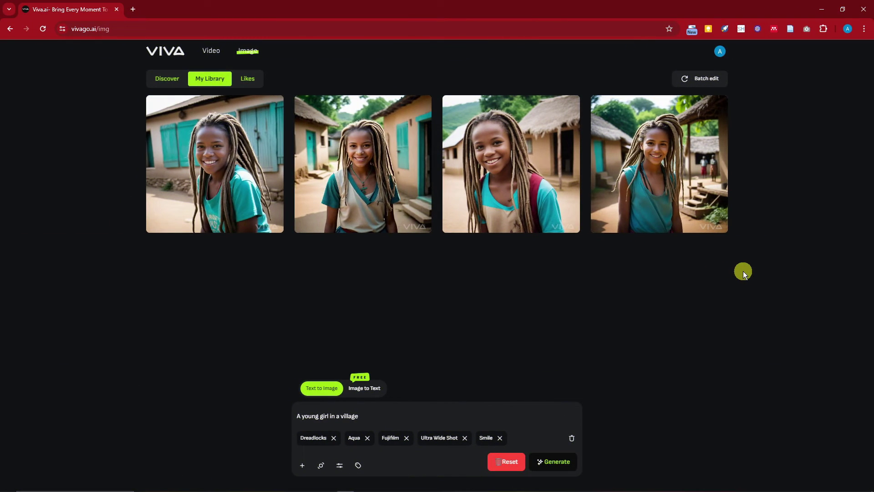
pyautogui.moveTo(224, 136)
# - Try the different image counts in the generation settings and return the count to 4
pyautogui.click(337, 467)
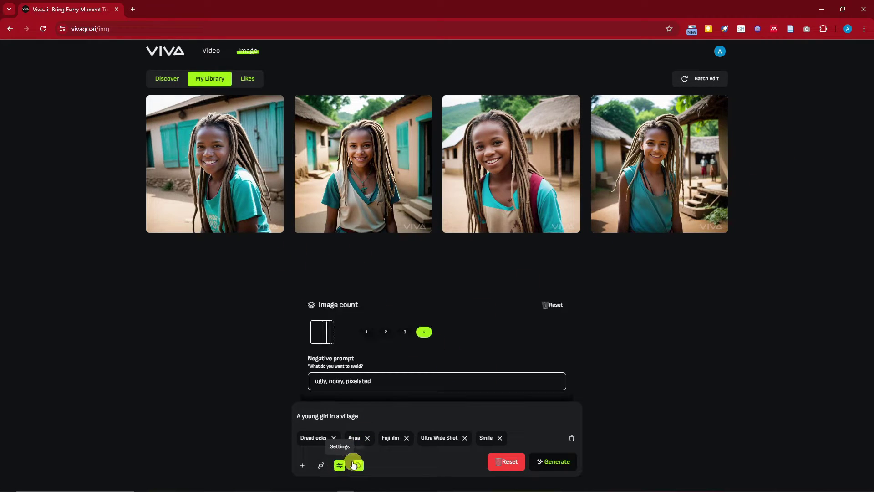
pyautogui.click(374, 336)
pyautogui.click(387, 332)
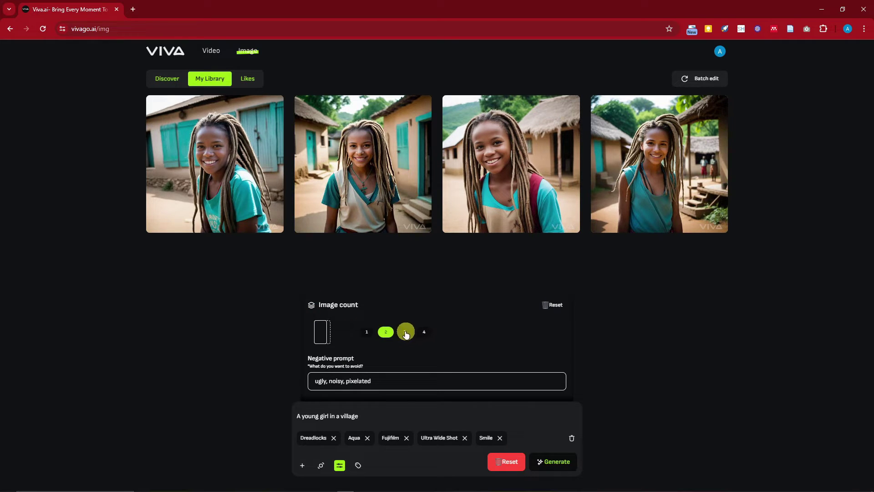
pyautogui.click(405, 332)
pyautogui.click(424, 332)
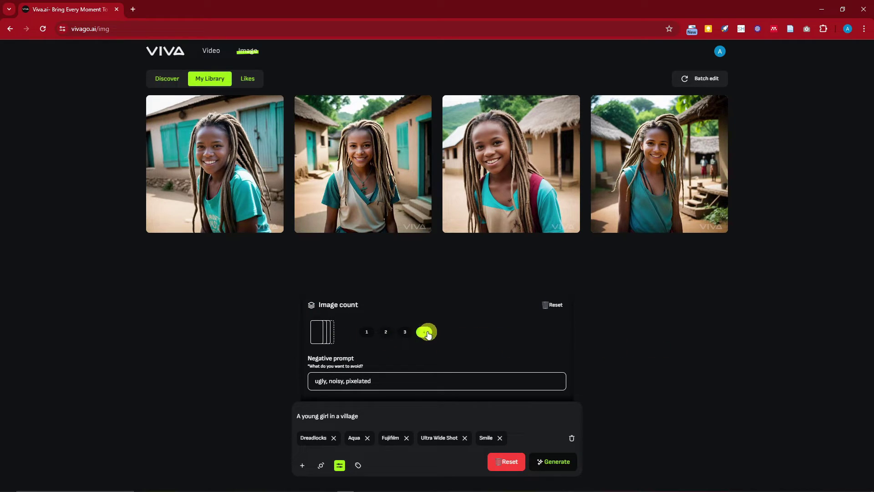
pyautogui.click(707, 346)
# - Download the first generated image from its enlarged view and return to the library
pyautogui.click(238, 137)
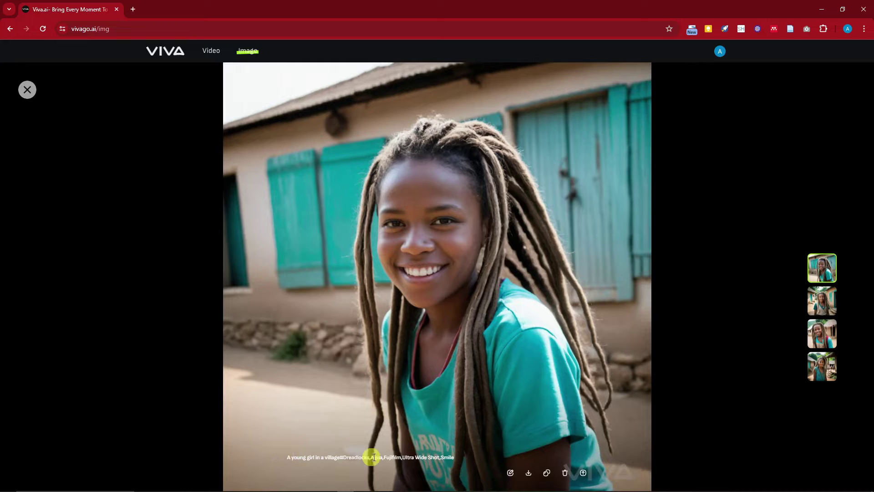
pyautogui.click(530, 474)
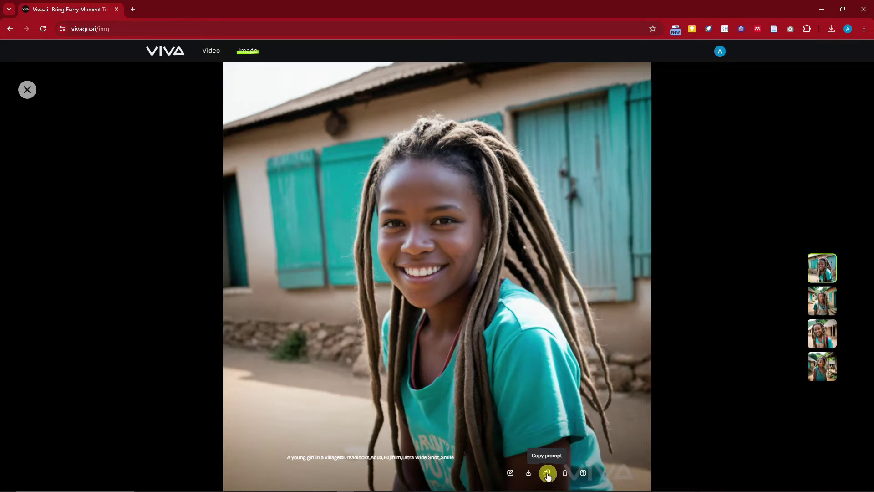
pyautogui.click(583, 474)
pyautogui.moveTo(344, 73); pyautogui.dragTo(501, 79)
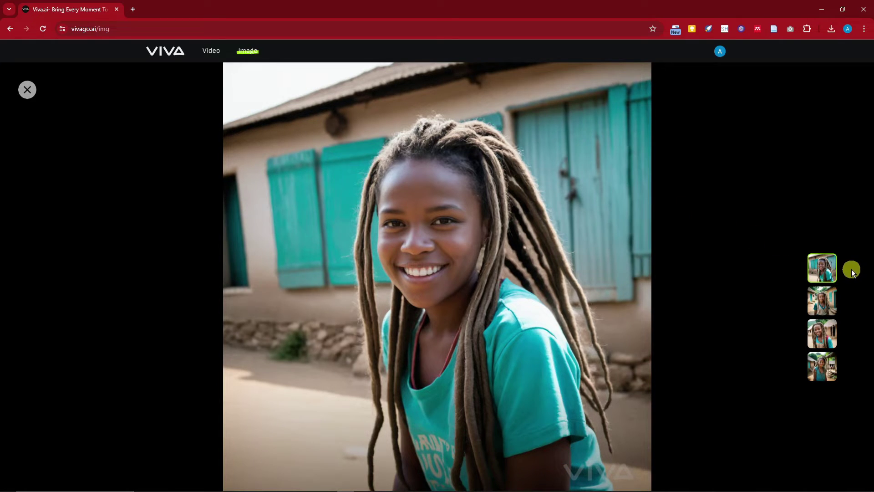
pyautogui.click(27, 89)
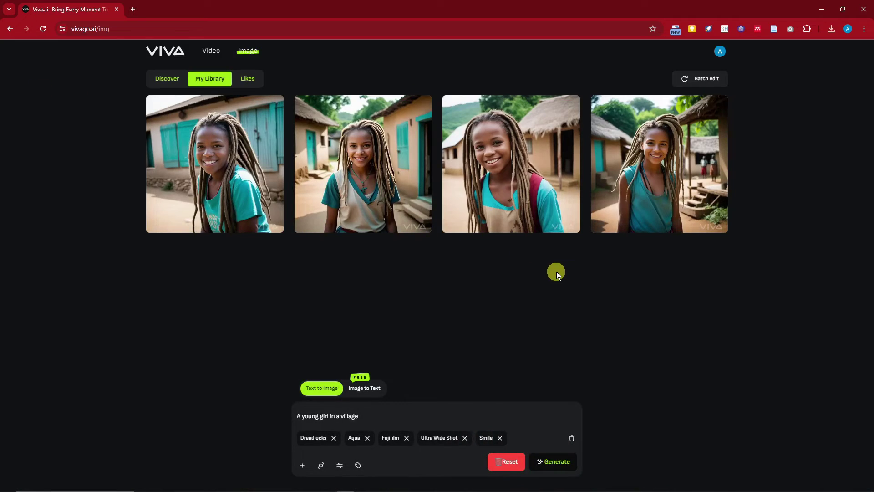
# - Compare the prompt text with enlarged views of the third and first generated images
pyautogui.moveTo(363, 415); pyautogui.dragTo(271, 409)
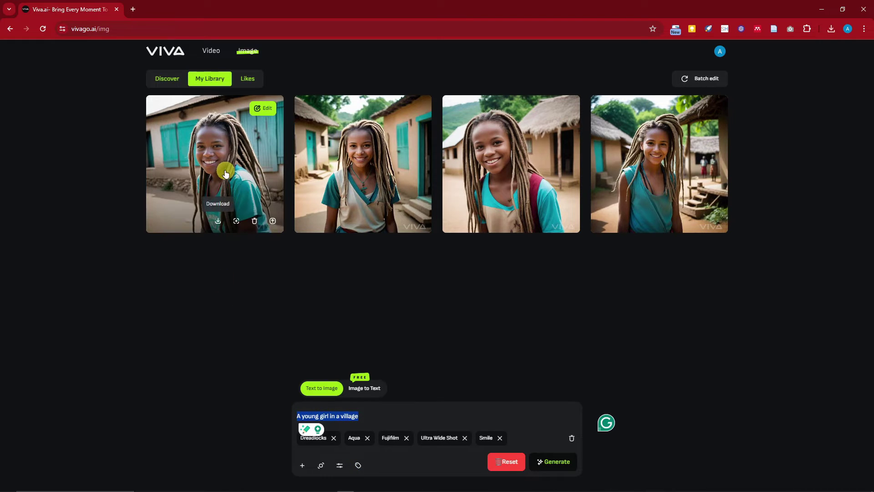
pyautogui.click(289, 429)
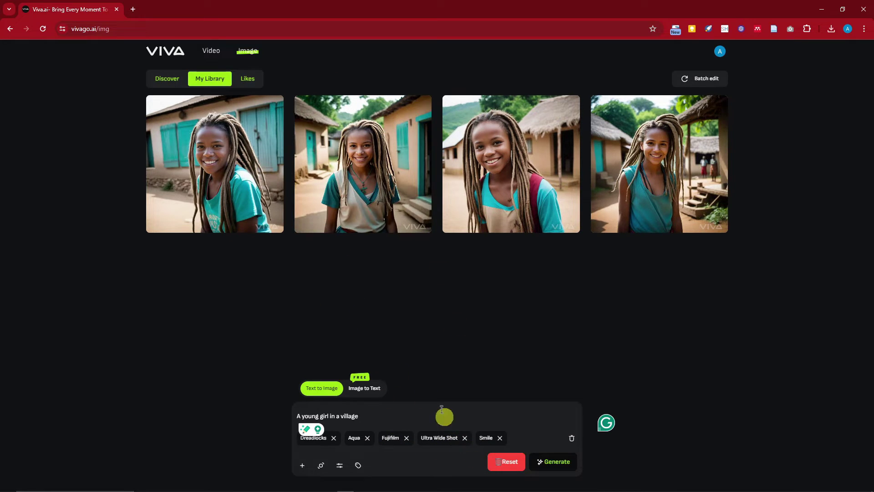
pyautogui.click(539, 137)
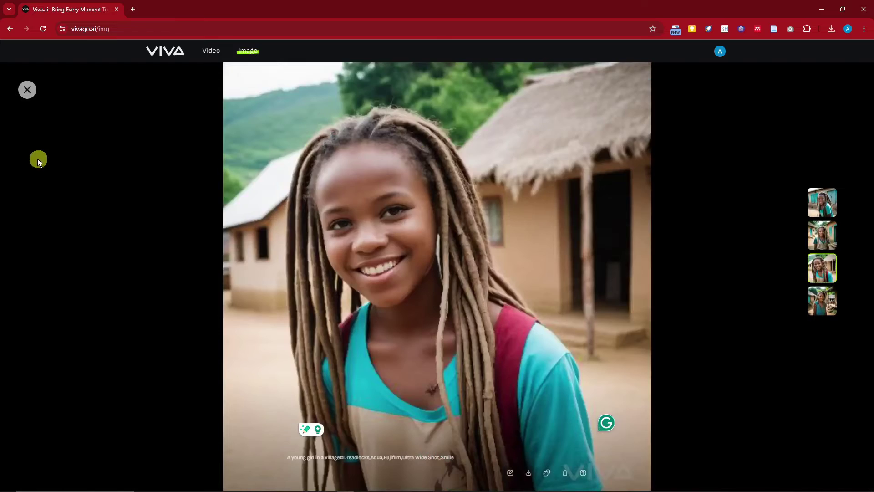
pyautogui.click(28, 90)
pyautogui.click(208, 120)
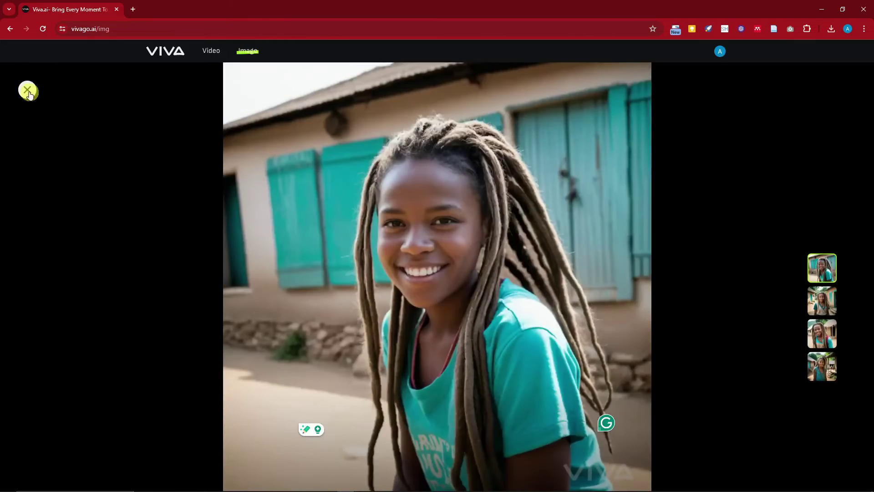
pyautogui.click(27, 90)
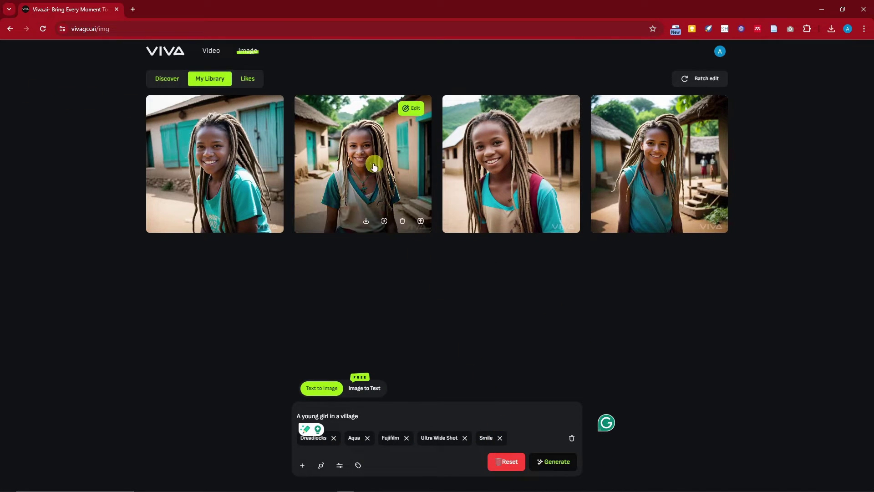
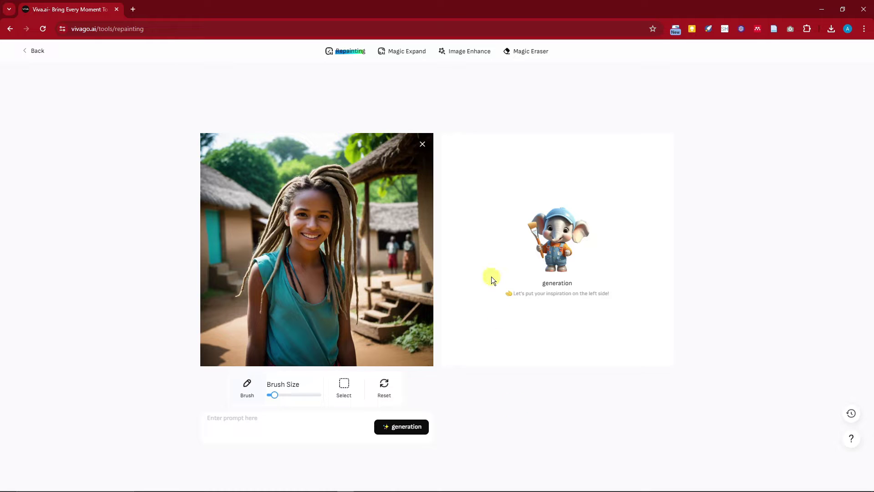
# - Look through the Magic Expand, Image Enhance and Magic Eraser tools, ending back on Repainting
pyautogui.click(410, 52)
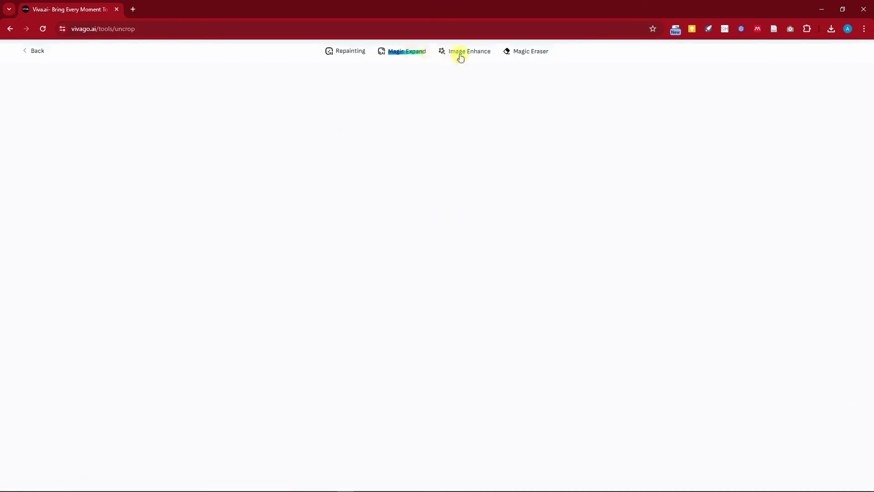
pyautogui.click(464, 56)
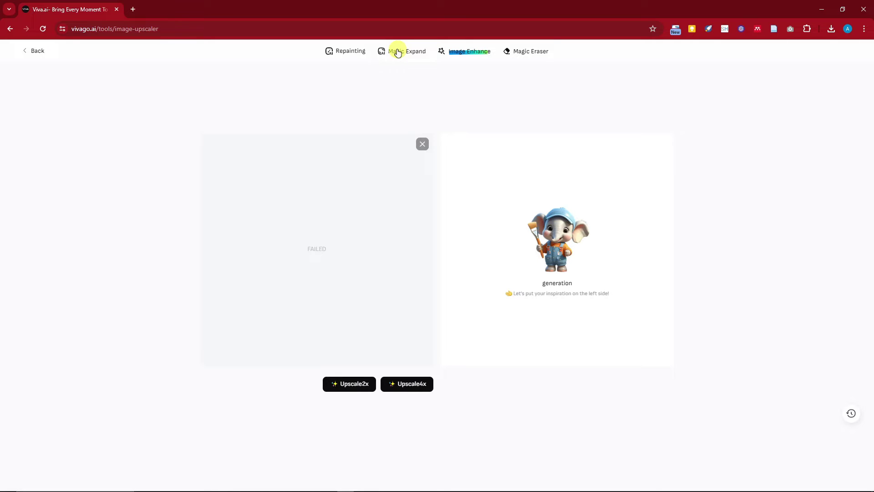
pyautogui.click(538, 51)
pyautogui.click(344, 53)
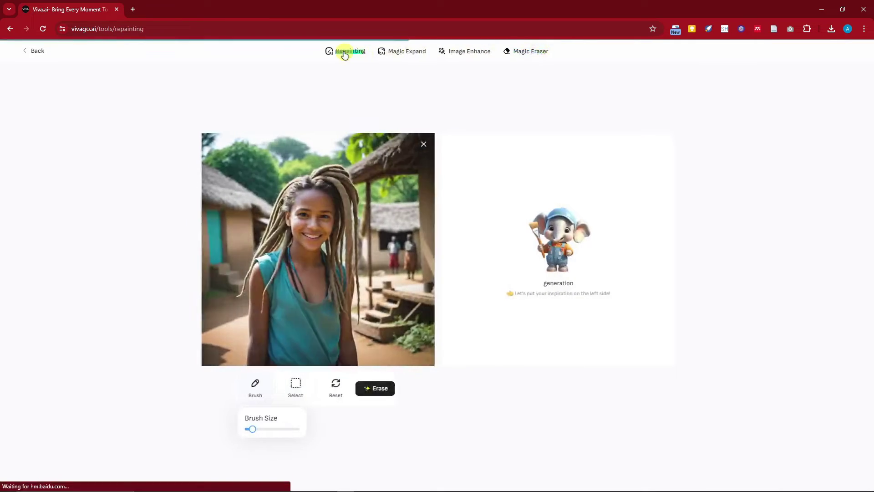
# - Enlarge the repainting brush to a little over half its range and mask the lower-right edge area of the image
pyautogui.moveTo(273, 395)
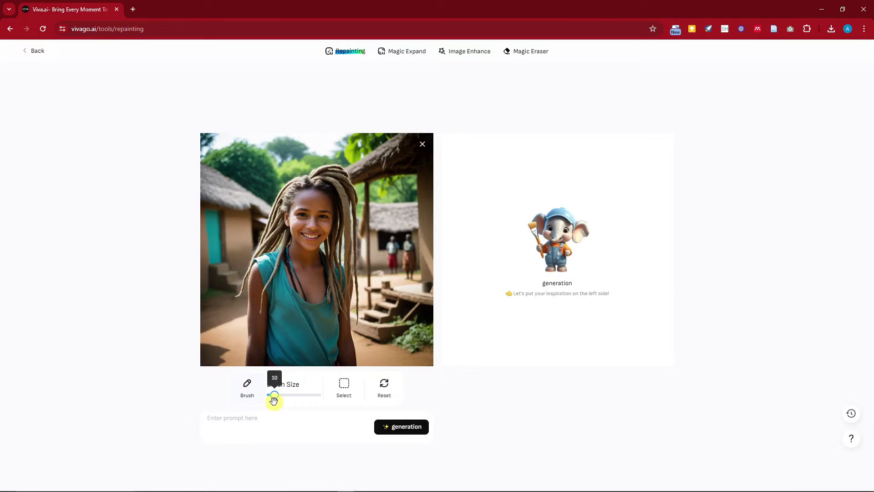
pyautogui.moveTo(273, 396)
pyautogui.mouseDown()
pyautogui.moveTo(274, 405)
pyautogui.moveTo(299, 397)
pyautogui.mouseUp()
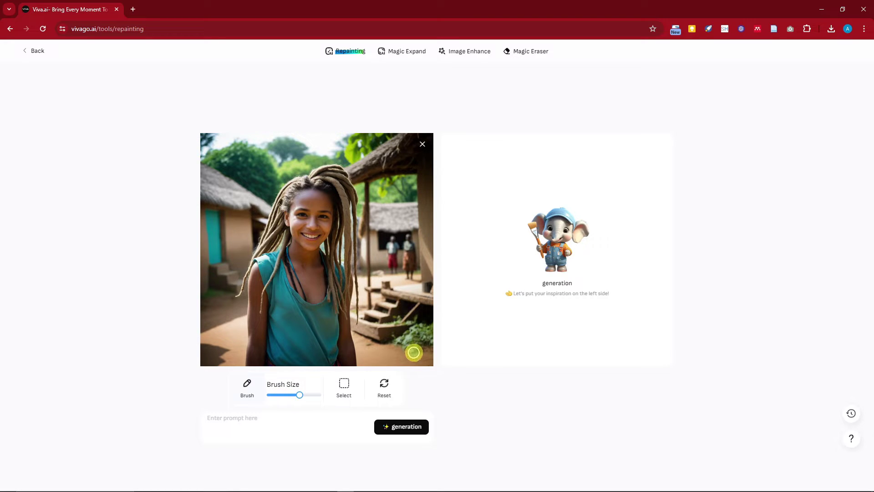
pyautogui.moveTo(400, 360)
pyautogui.mouseDown()
pyautogui.moveTo(398, 266)
pyautogui.moveTo(412, 237)
pyautogui.moveTo(428, 240)
pyautogui.moveTo(431, 264)
pyautogui.moveTo(421, 244)
pyautogui.moveTo(414, 257)
pyautogui.moveTo(414, 247)
pyautogui.moveTo(402, 278)
pyautogui.moveTo(423, 261)
pyautogui.moveTo(426, 311)
pyautogui.moveTo(414, 358)
pyautogui.moveTo(403, 326)
pyautogui.moveTo(419, 304)
pyautogui.moveTo(412, 355)
pyautogui.mouseUp()
pyautogui.moveTo(423, 303); pyautogui.dragTo(426, 358)
# - Enter "Tree" as the repainting prompt and generate the repainted image
pyautogui.click(240, 424)
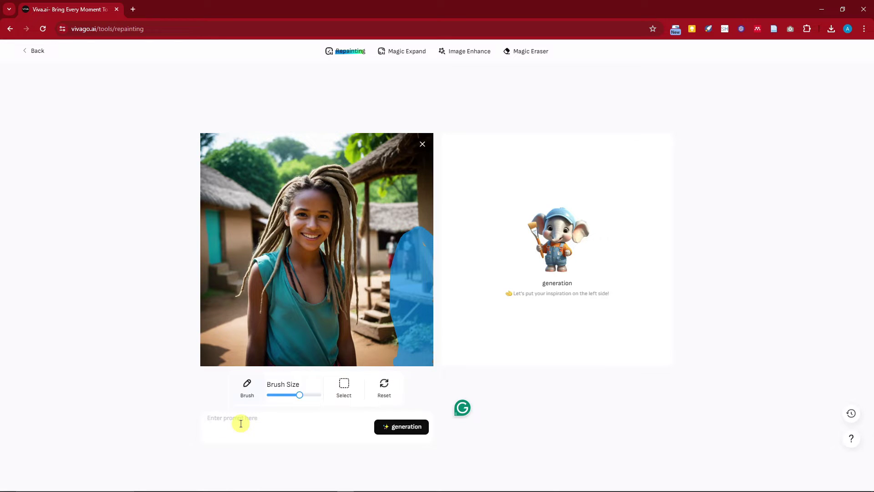
pyautogui.write('Tree')
pyautogui.click(390, 433)
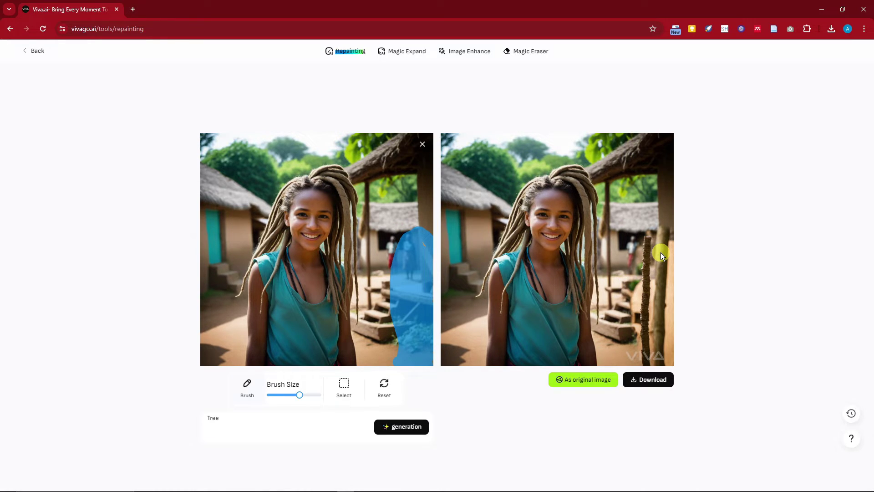
# - Expand the image with Magic Expand, setting the multiple a little past midway between 1x and 2x
pyautogui.click(408, 53)
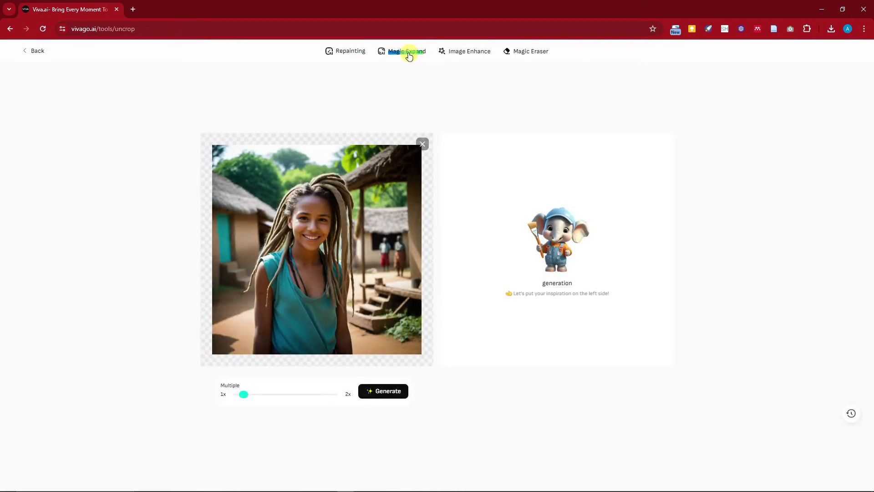
pyautogui.moveTo(243, 395); pyautogui.dragTo(292, 397)
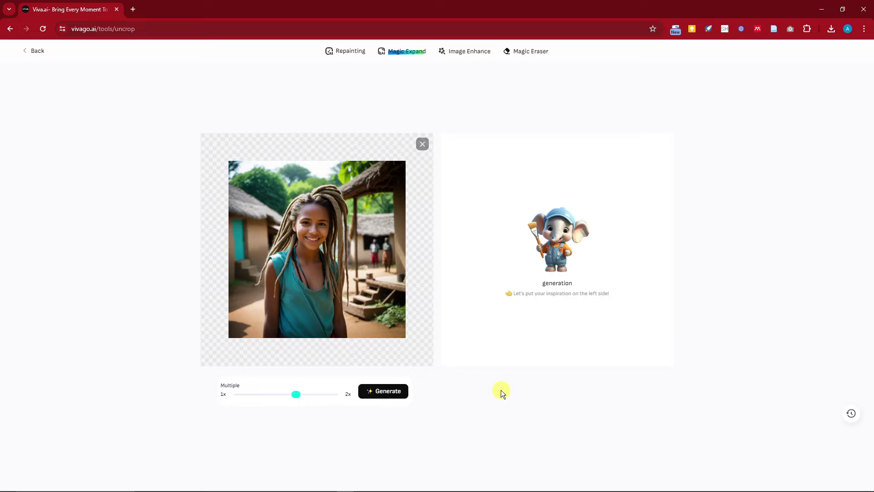
pyautogui.click(384, 390)
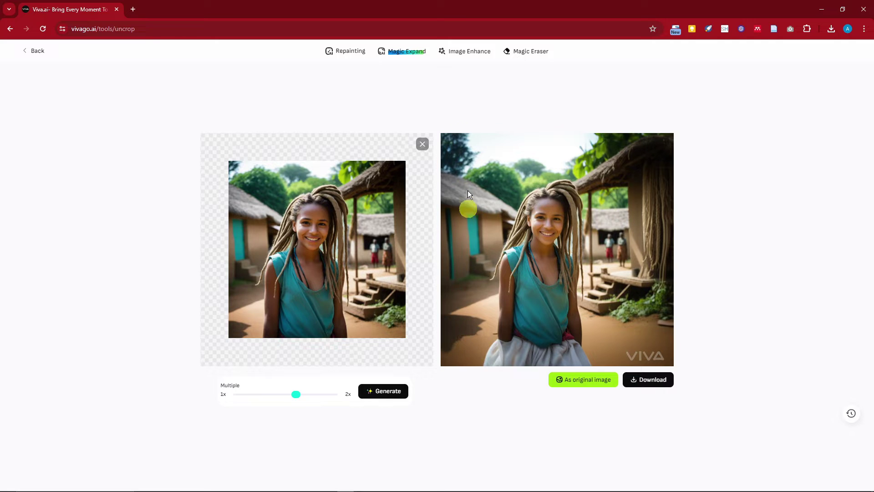
# - Check Image Enhance, then use Magic Eraser with a rectangular selection to erase the two people in the background
pyautogui.click(464, 52)
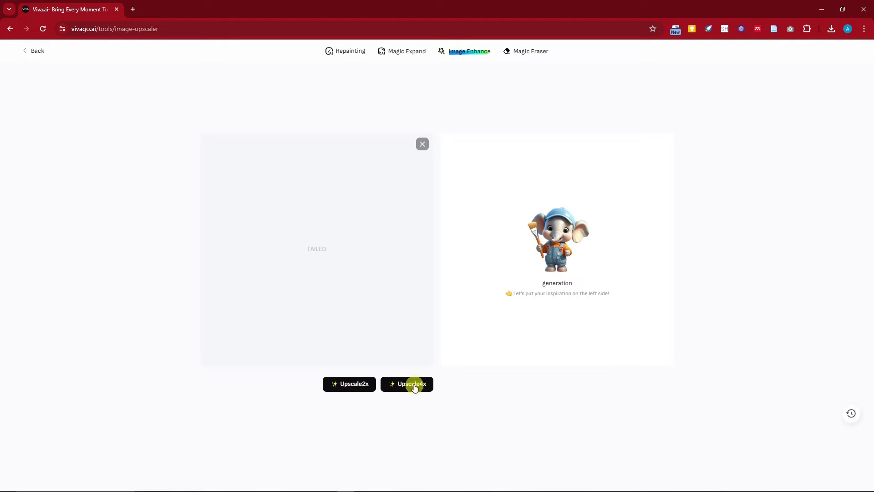
pyautogui.click(525, 53)
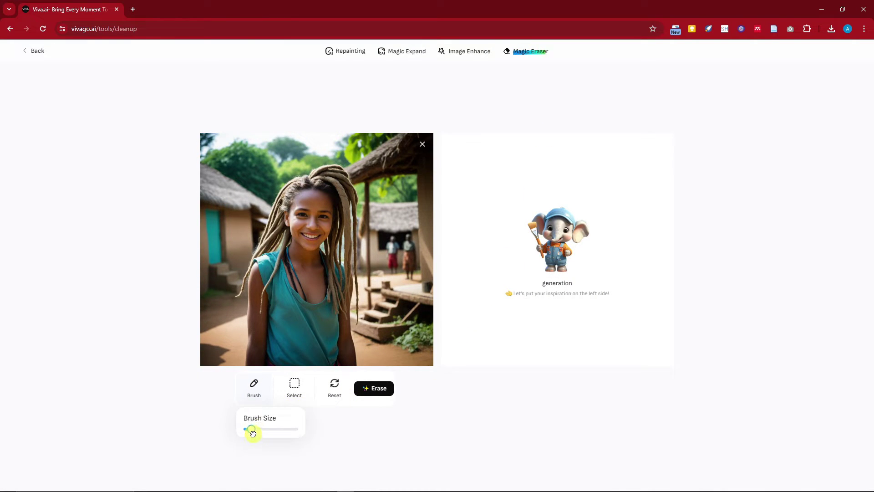
pyautogui.moveTo(253, 433); pyautogui.dragTo(267, 437)
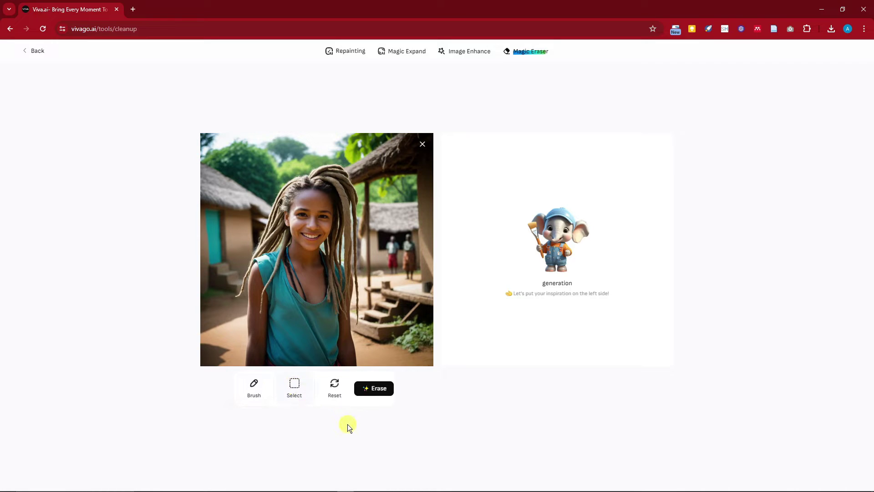
pyautogui.moveTo(374, 222); pyautogui.dragTo(426, 291)
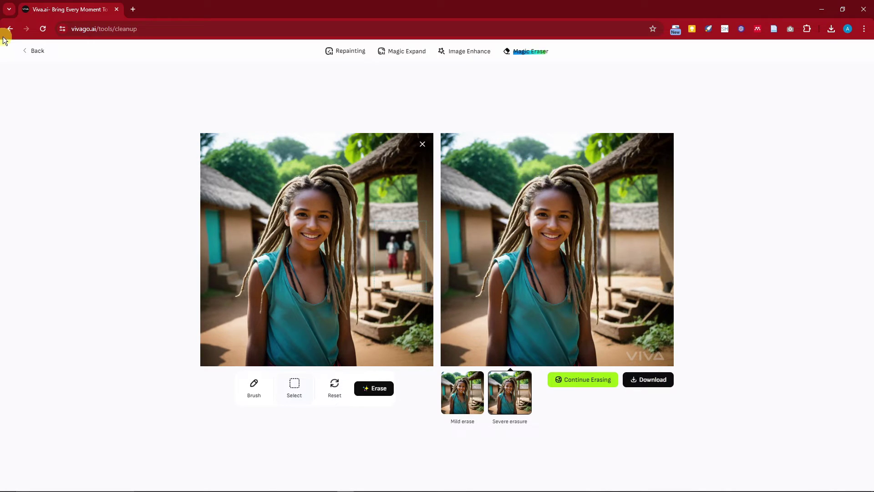
# - Return to the image library, close the enlarged picture and look at the Image to Text mode
pyautogui.click(42, 53)
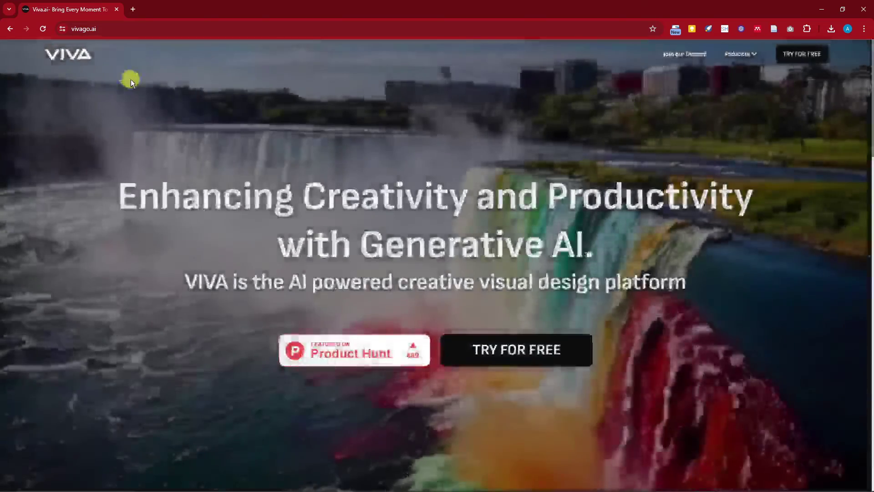
pyautogui.click(533, 362)
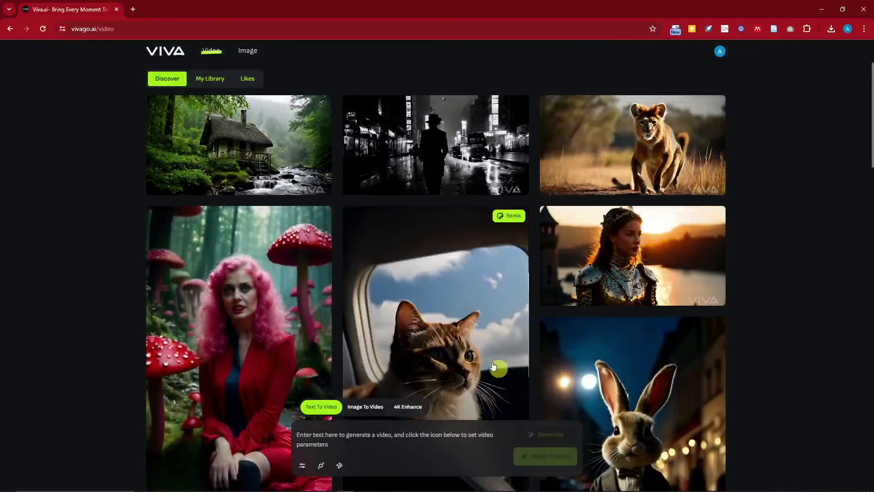
pyautogui.click(252, 51)
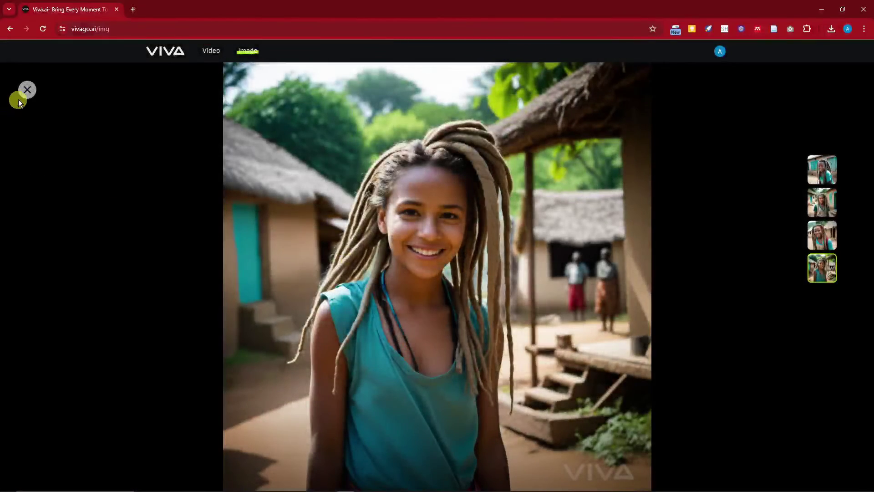
pyautogui.click(28, 96)
pyautogui.click(377, 388)
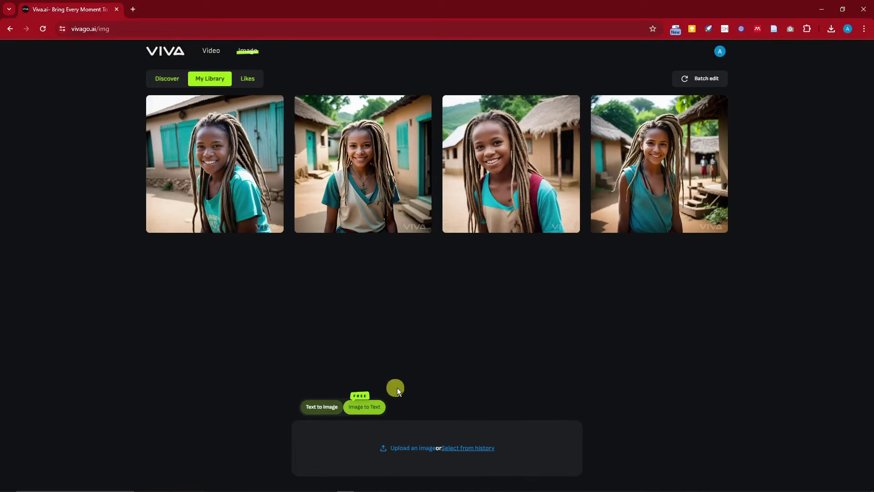
# - Go to the video section and look through the Image To Video and 4K Enhance modes, ending on Text To Video
pyautogui.click(212, 51)
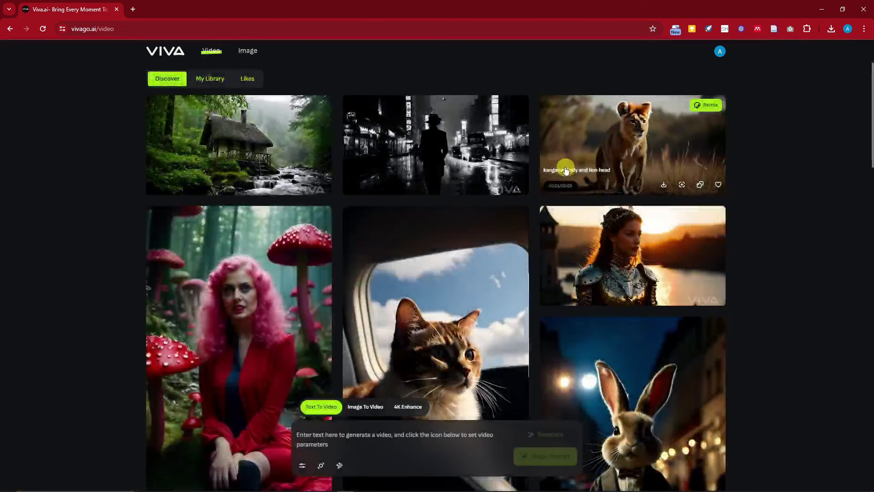
pyautogui.click(343, 439)
pyautogui.click(365, 407)
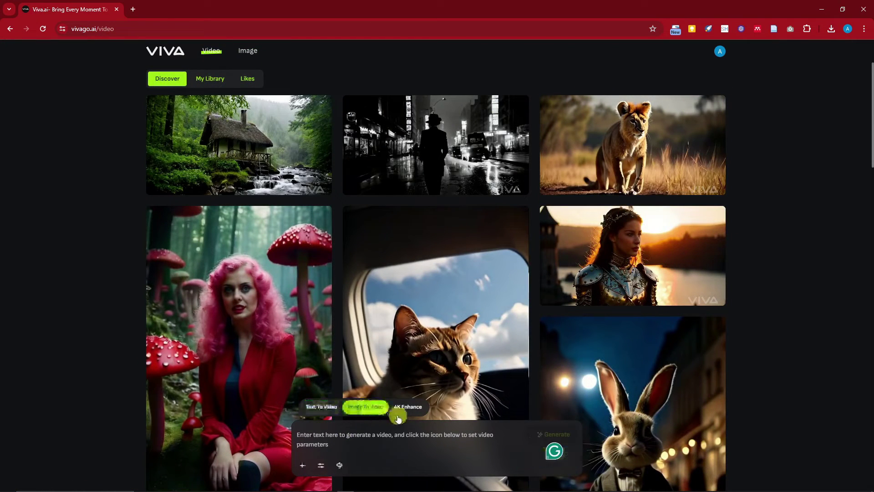
pyautogui.click(407, 410)
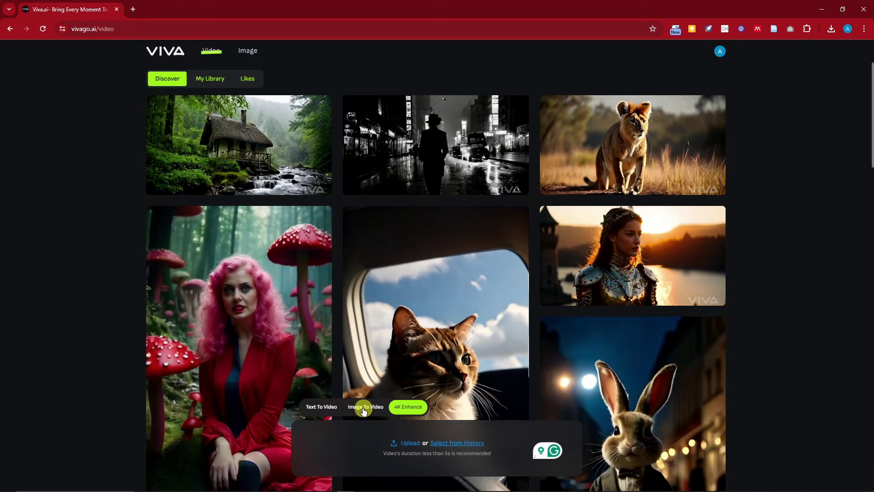
pyautogui.click(370, 413)
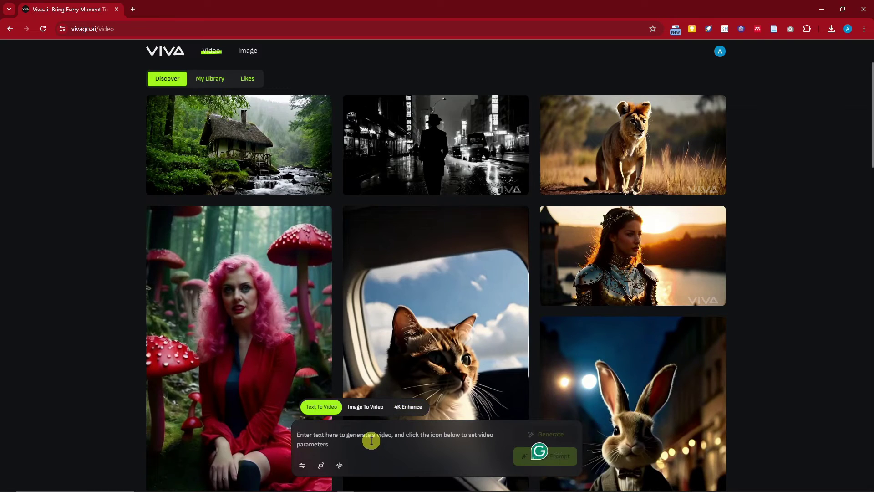
# - Enter "A young girl in a forest" as the text-to-video prompt
pyautogui.write('A y')
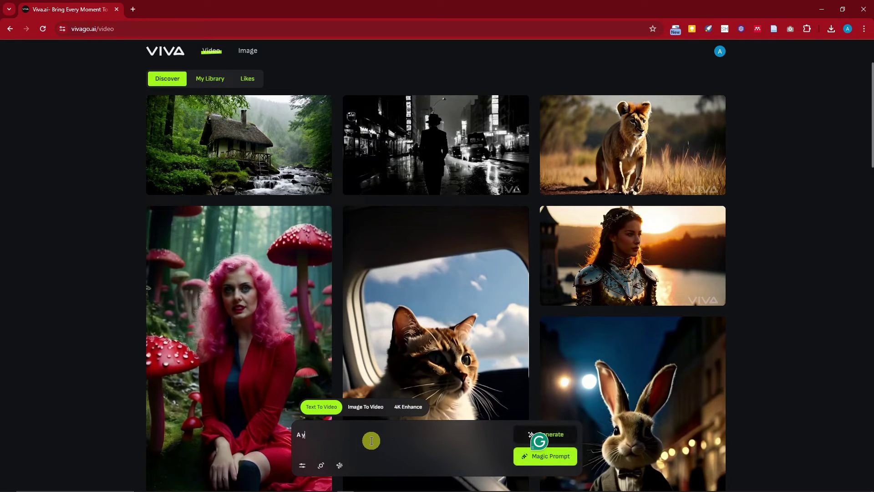
pyautogui.write('oung girl ion u')
pyautogui.press('BackSpace')
pyautogui.press('BackSpace')
pyautogui.write('n a forest')
# - Enter "Ugly, Noisy, Pixelated" as the negative prompt in the video settings
pyautogui.click(303, 465)
pyautogui.click(404, 403)
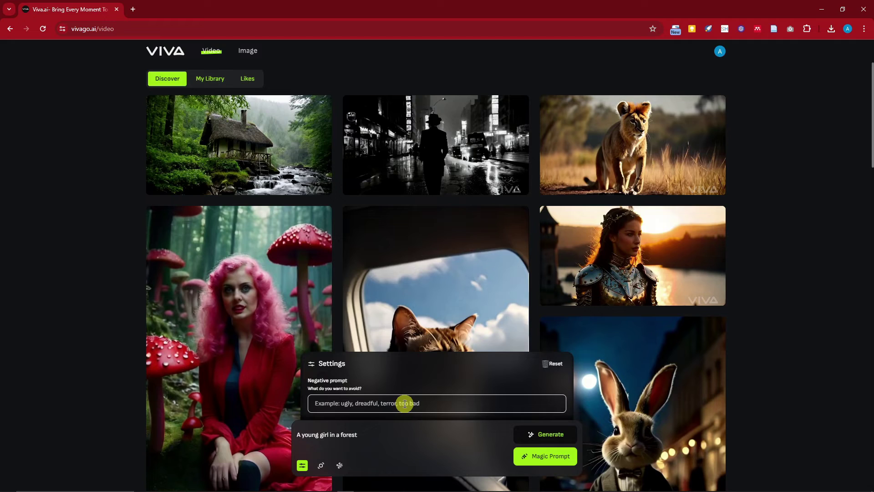
pyautogui.write('Ugly,, Nos')
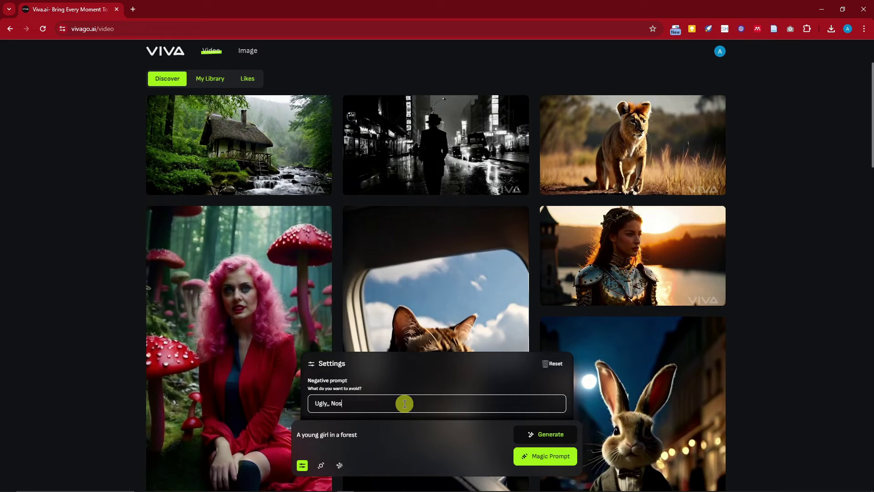
pyautogui.press('BackSpace')
pyautogui.press('BackSpace')
pyautogui.press('BackSpace')
pyautogui.press('BackSpace')
pyautogui.press('BackSpace')
pyautogui.write(' Noisy, Pixelated')
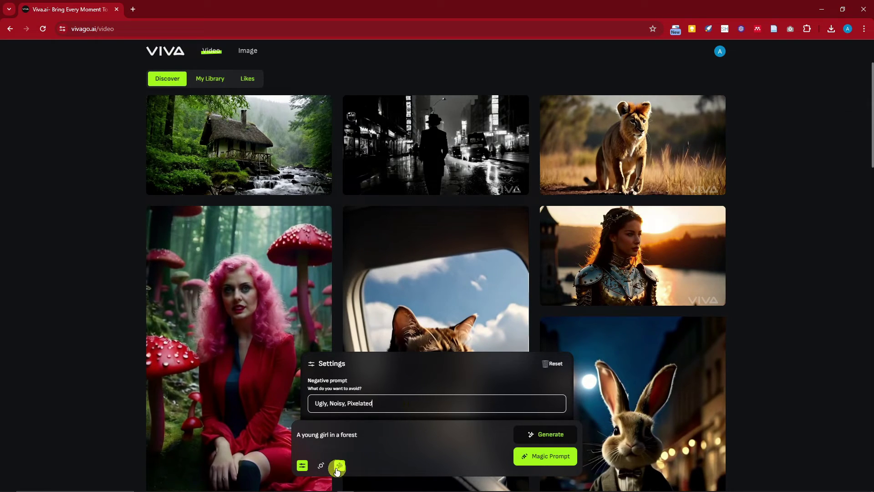
# - Set the video's aspect ratio to 1:1 and check the motion strength setting
pyautogui.click(321, 465)
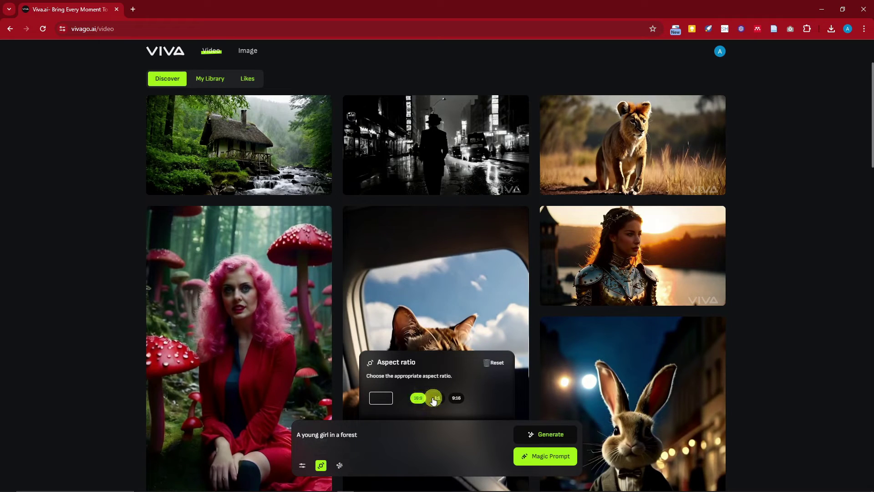
pyautogui.click(437, 398)
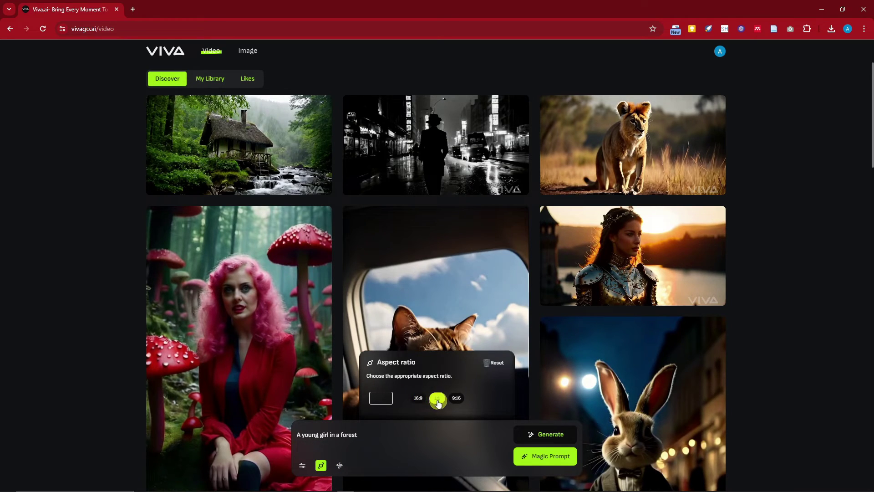
pyautogui.click(340, 465)
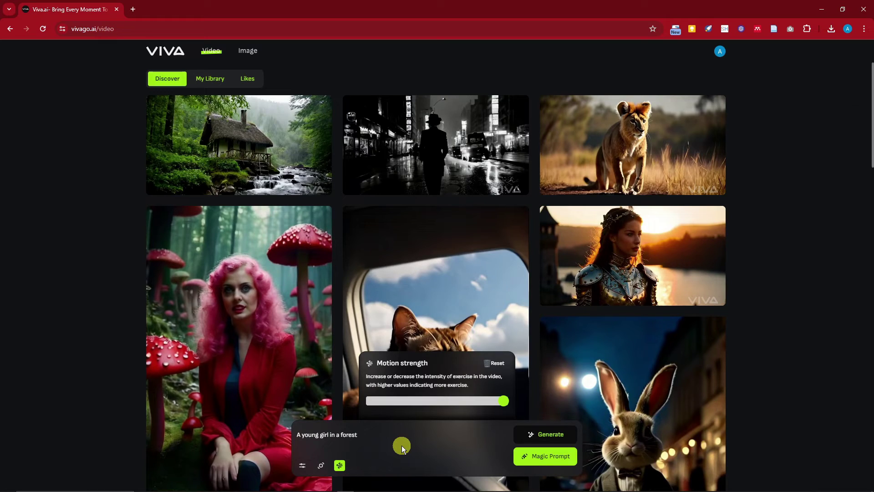
# - Recheck the negative prompt and generate the video from the text prompt
pyautogui.click(302, 465)
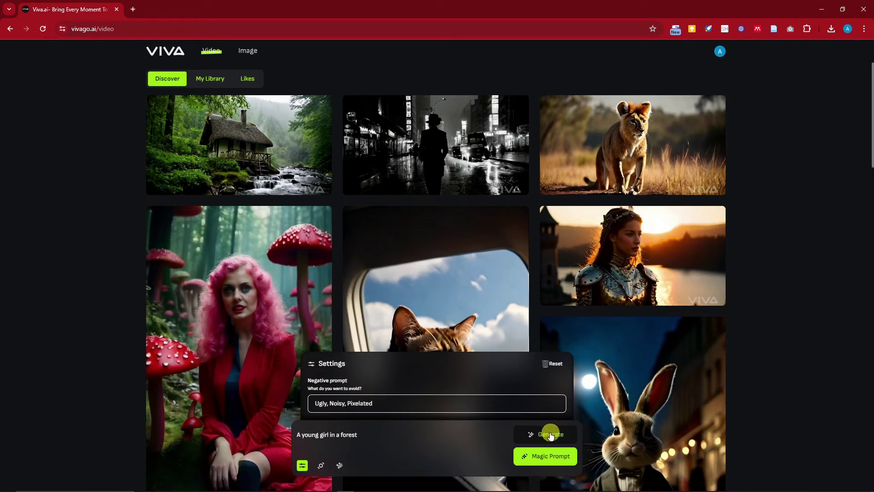
pyautogui.click(543, 463)
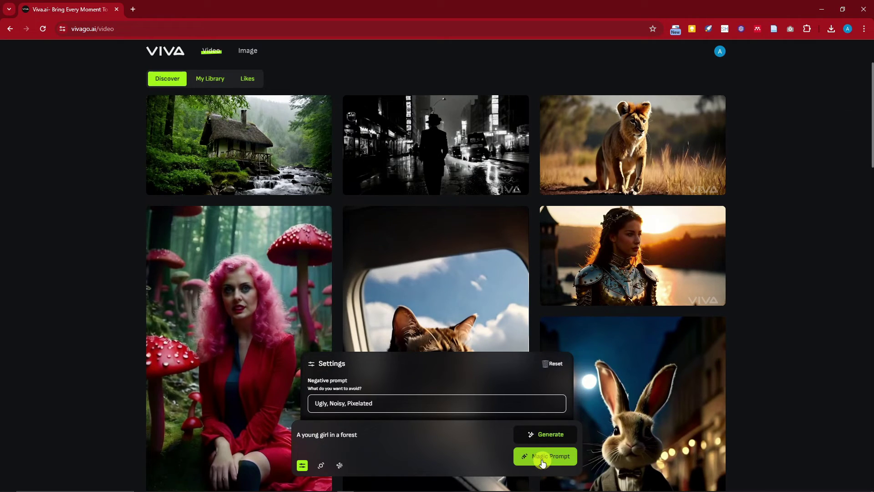
pyautogui.click(554, 433)
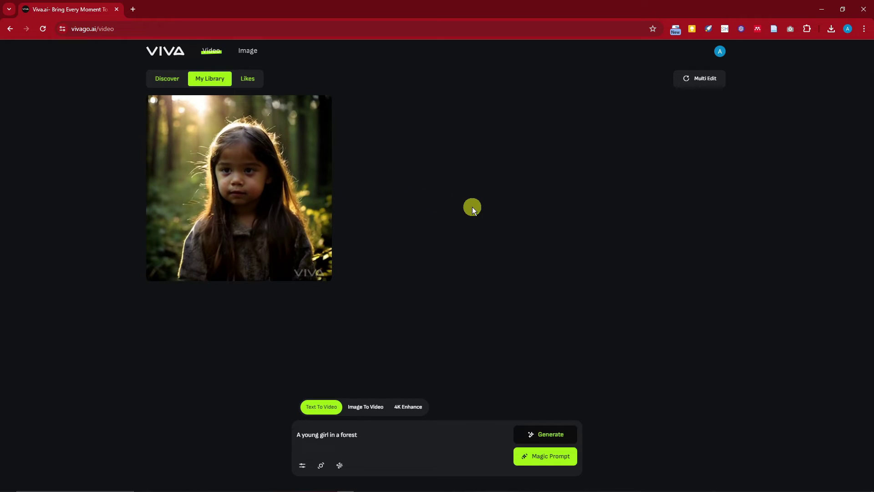
# - Preview the generated forest video in the library and review it against the negative prompt
pyautogui.moveTo(257, 187)
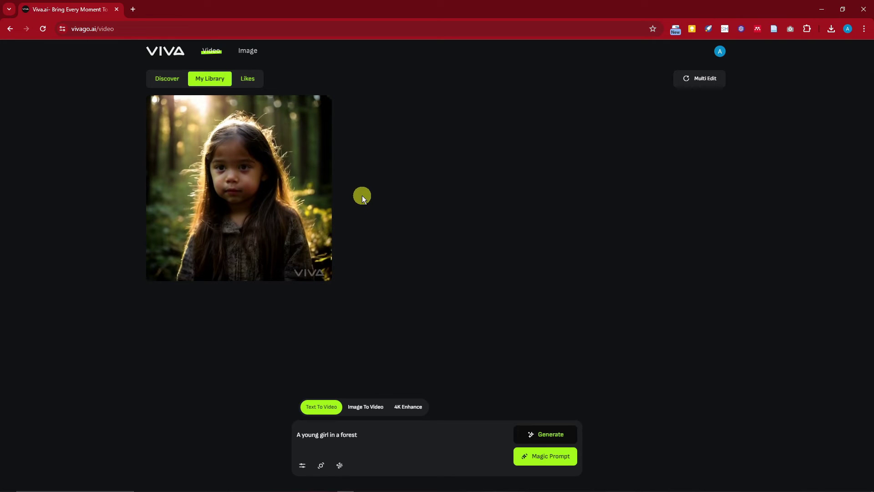
pyautogui.moveTo(303, 183)
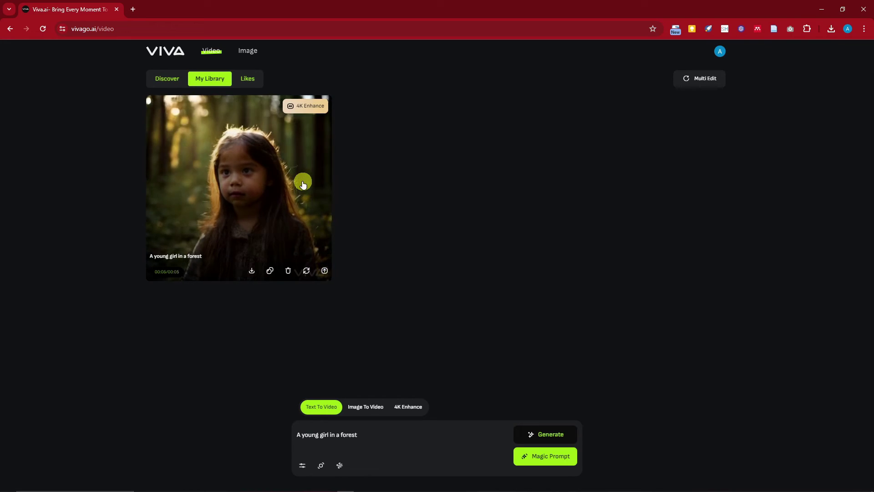
pyautogui.click(302, 465)
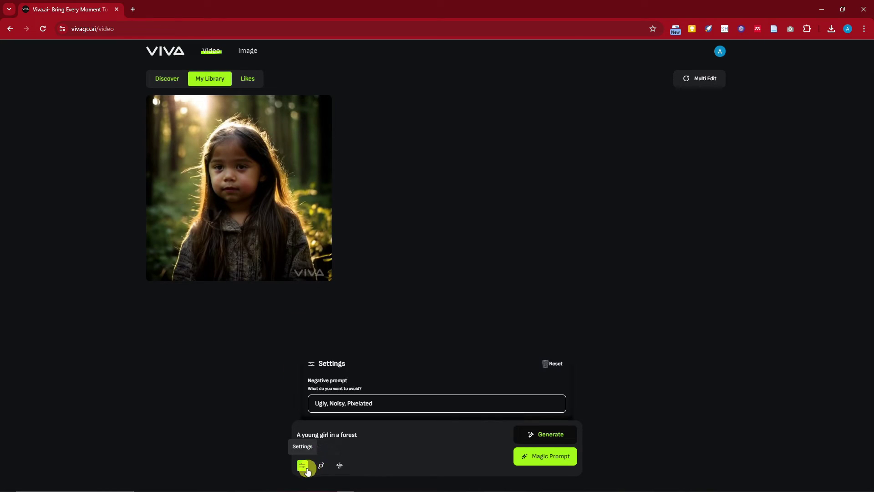
pyautogui.moveTo(377, 401); pyautogui.dragTo(309, 401)
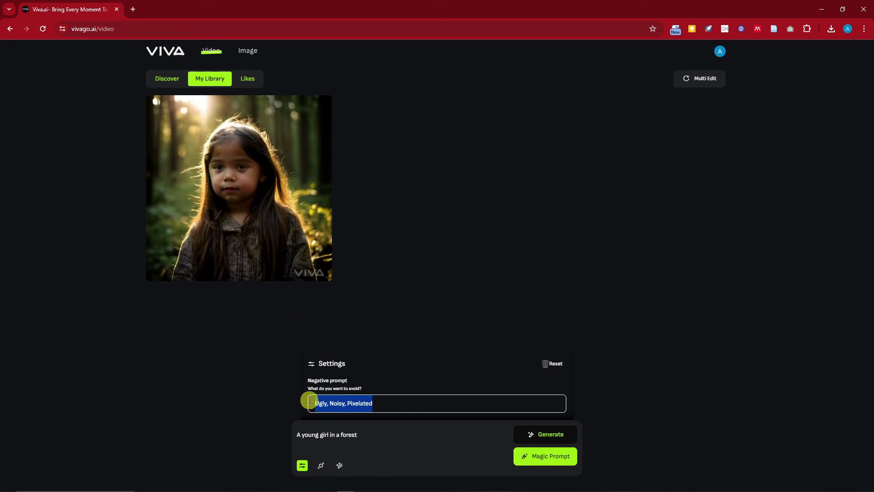
pyautogui.click(263, 370)
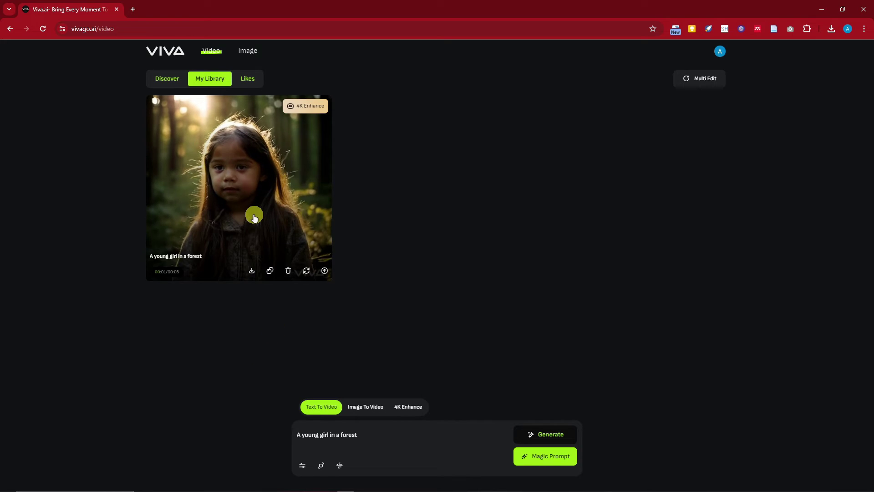
# - Publish the generated video of the young girl in the forest
pyautogui.moveTo(251, 271)
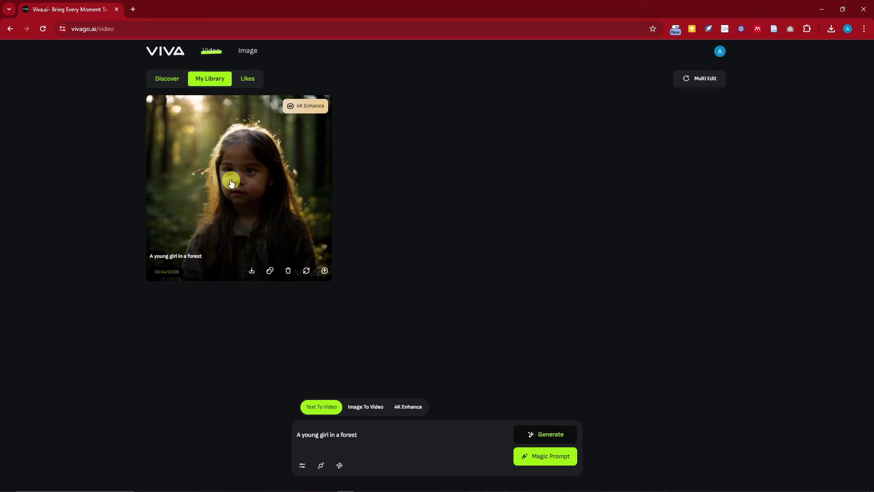
pyautogui.click(325, 272)
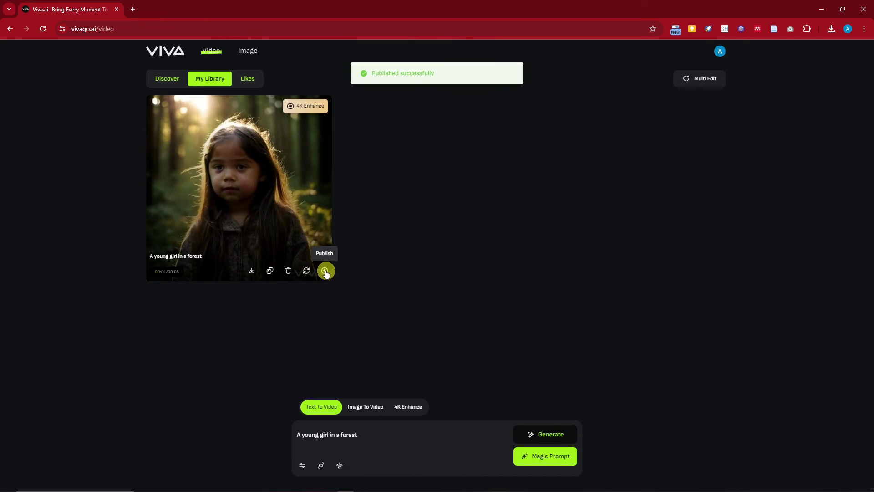
pyautogui.moveTo(371, 74); pyautogui.dragTo(437, 76)
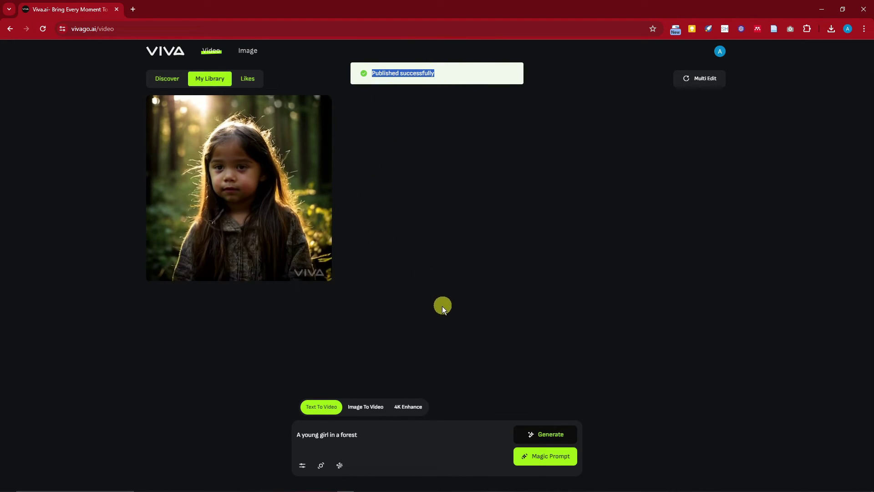
# - Switch to Image To Video mode and clear the existing prompt text
pyautogui.click(376, 408)
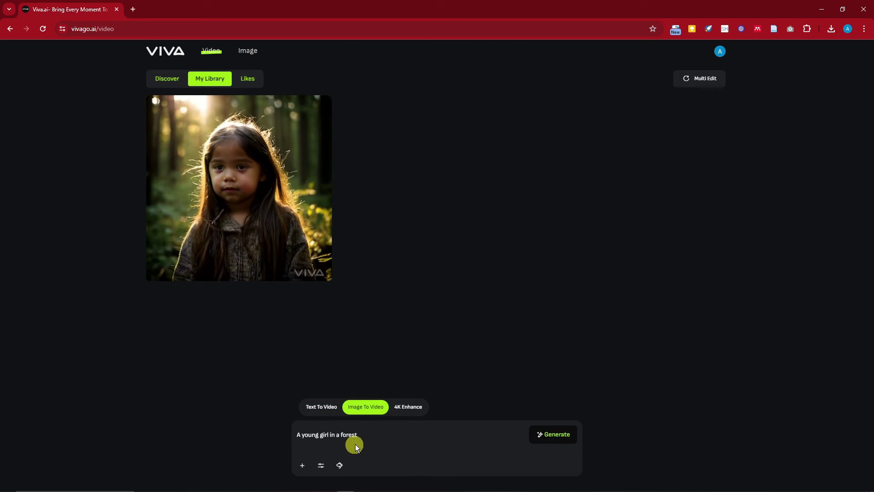
pyautogui.click(378, 437)
pyautogui.moveTo(377, 434); pyautogui.dragTo(245, 429)
pyautogui.press('BackSpace')
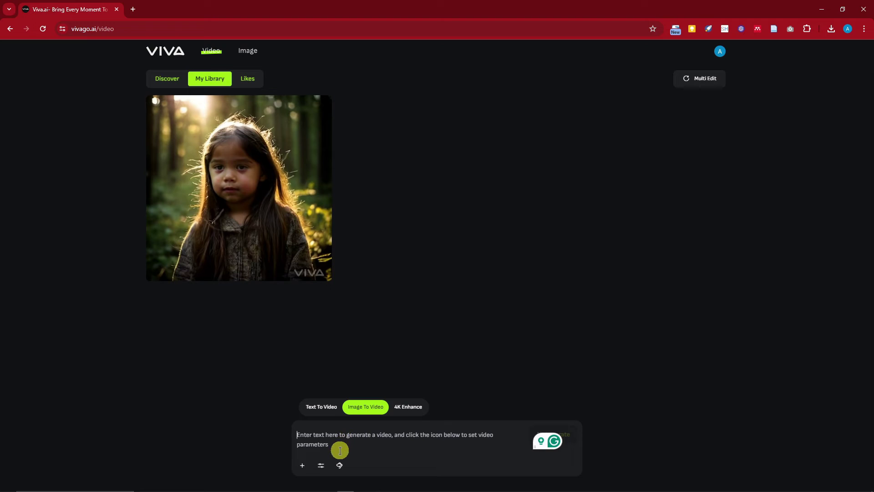
# - Examine the negative prompt settings and the camera control options for Image To Video
pyautogui.click(321, 466)
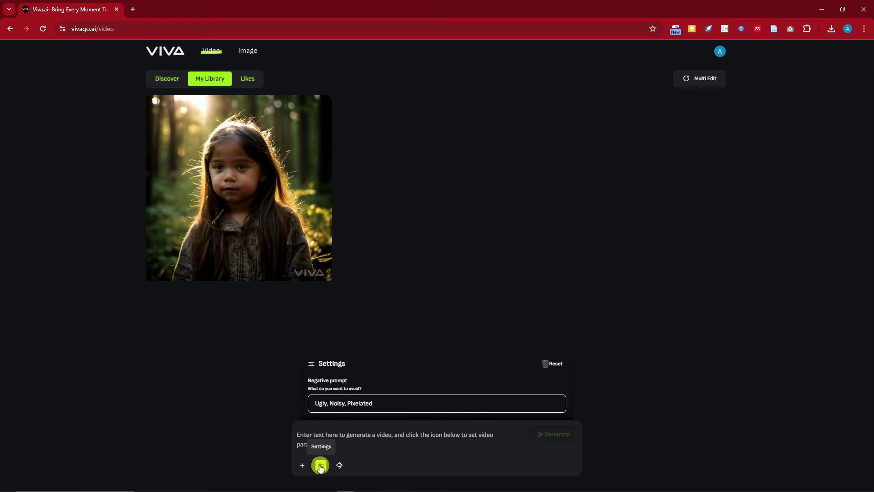
pyautogui.click(320, 465)
pyautogui.click(320, 465)
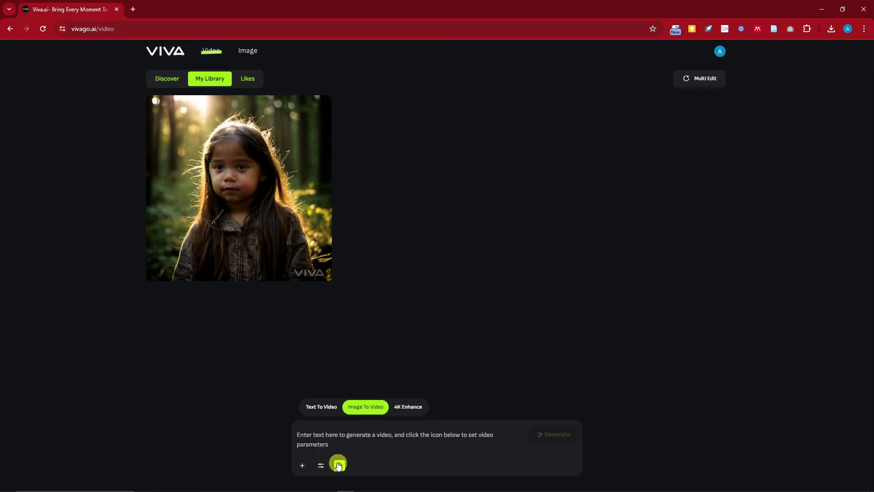
pyautogui.click(338, 464)
pyautogui.click(572, 292)
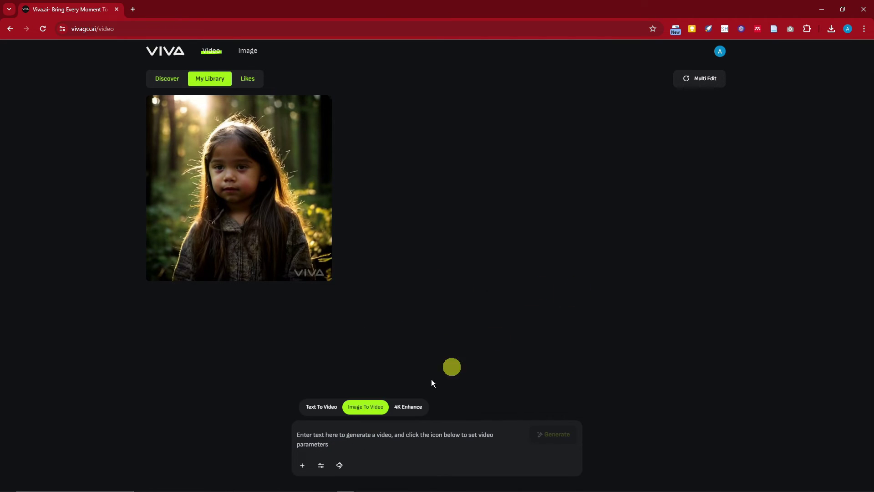
# - Upload the portrait of the man in the red spider suit from Downloads and crop it at 1:1 around his head and shoulders
pyautogui.click(303, 465)
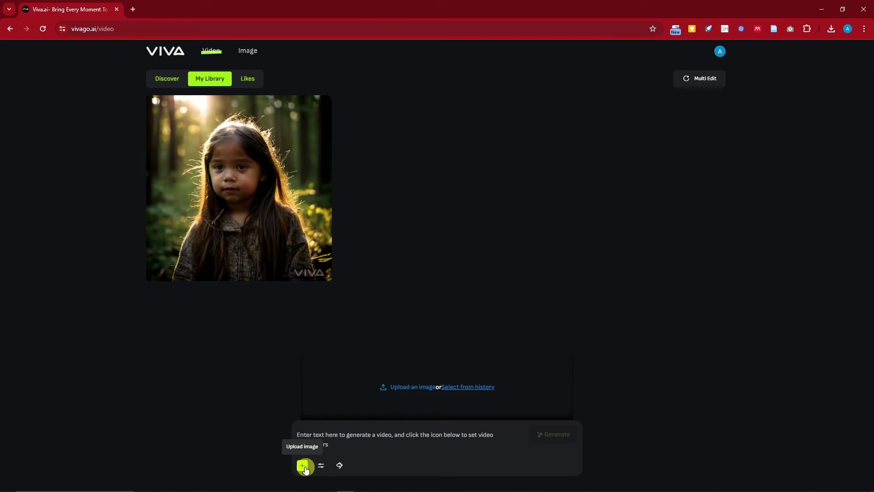
pyautogui.click(389, 385)
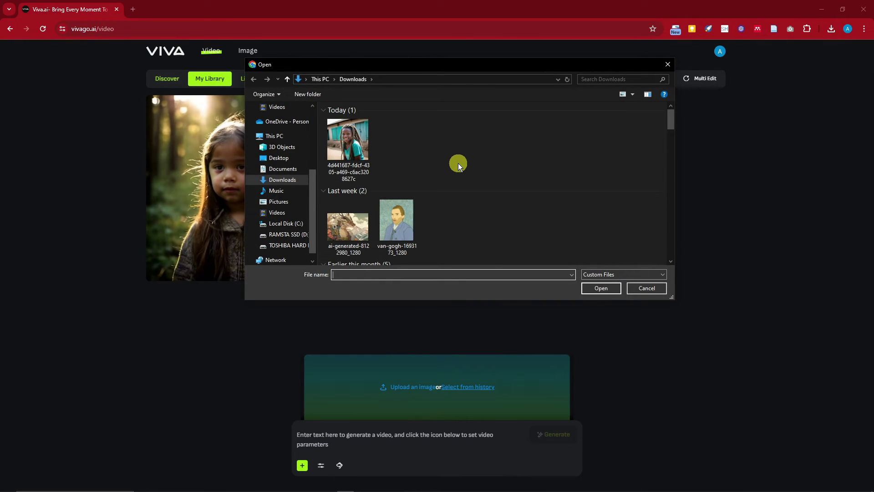
pyautogui.scroll(-5, 458, 163)
pyautogui.moveTo(668, 154); pyautogui.dragTo(672, 207)
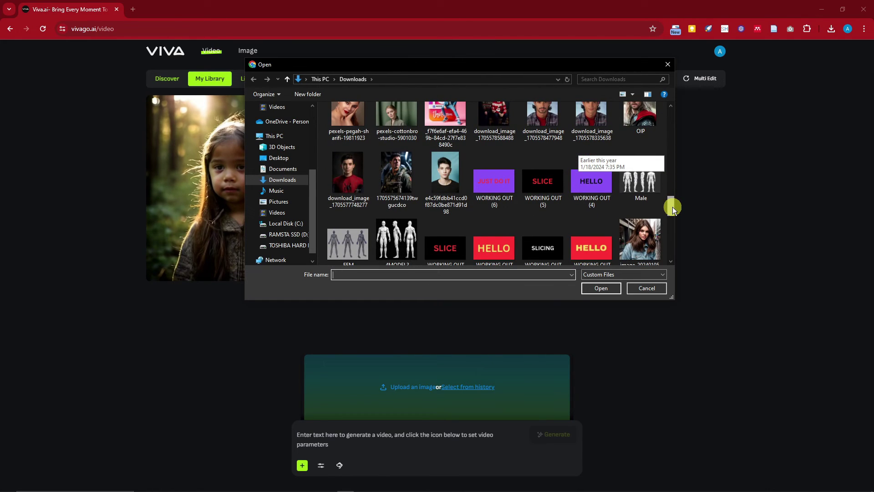
pyautogui.doubleClick(347, 171)
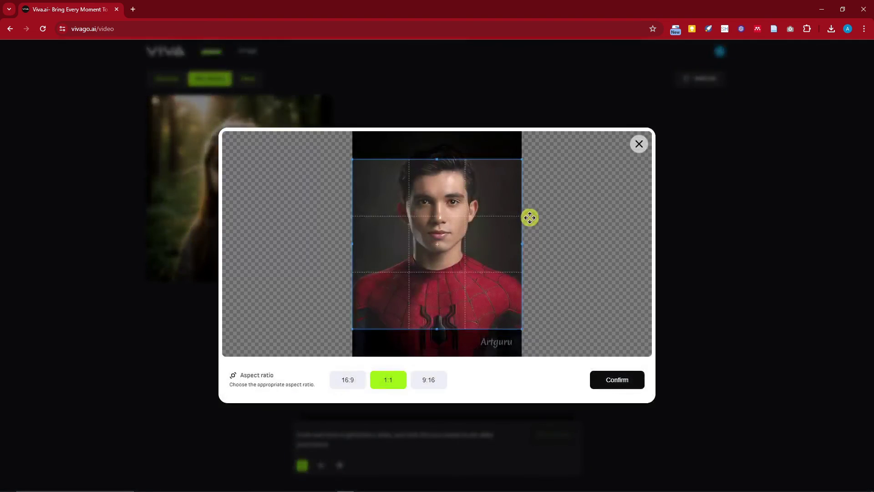
pyautogui.moveTo(480, 268); pyautogui.dragTo(488, 241)
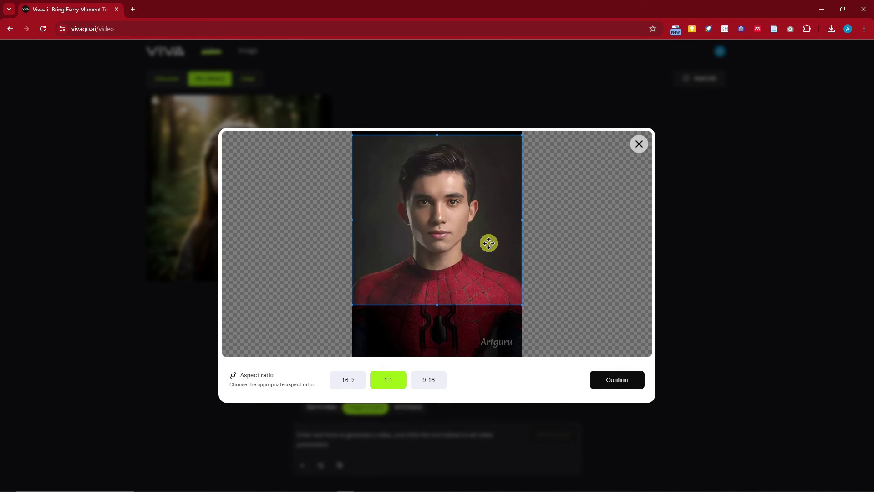
pyautogui.click(623, 383)
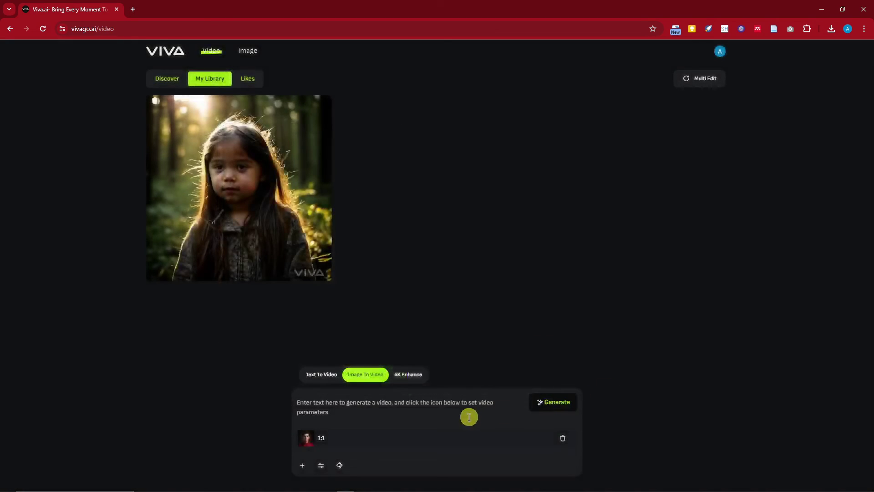
# - Enter the video prompt "A young boy facing forward" and check the negative prompt
pyautogui.click(344, 405)
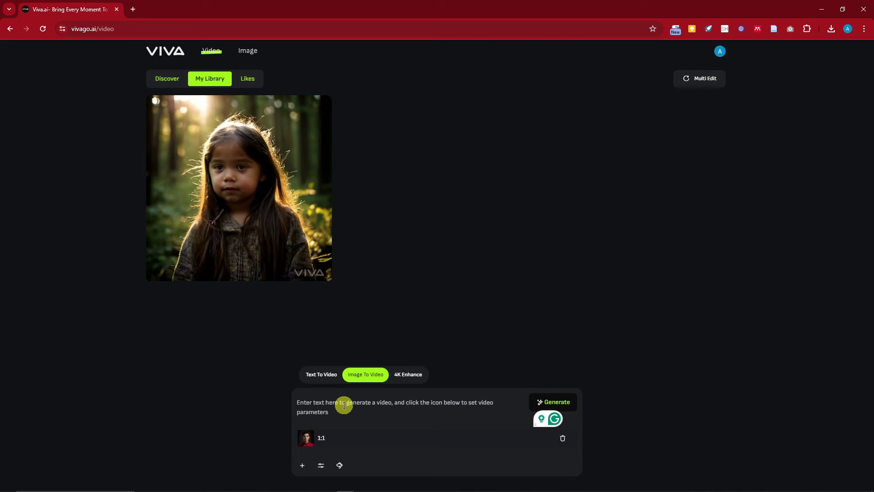
pyautogui.write('A young boy facing forward')
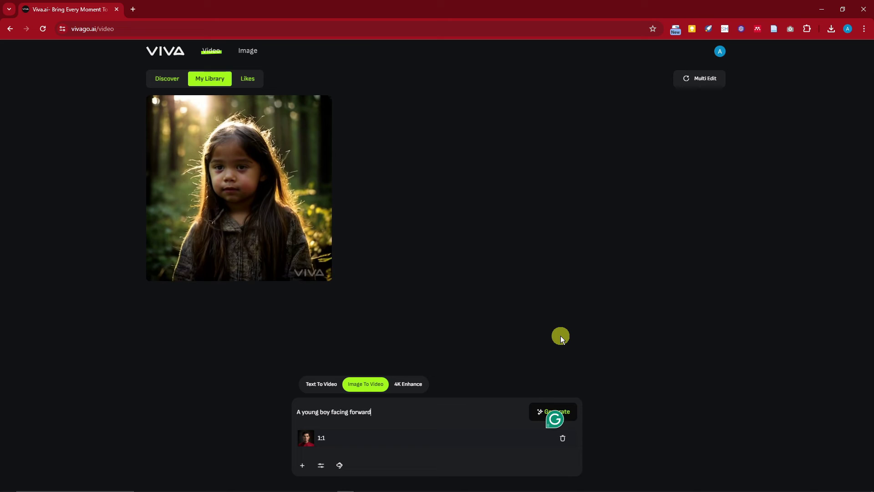
pyautogui.click(321, 465)
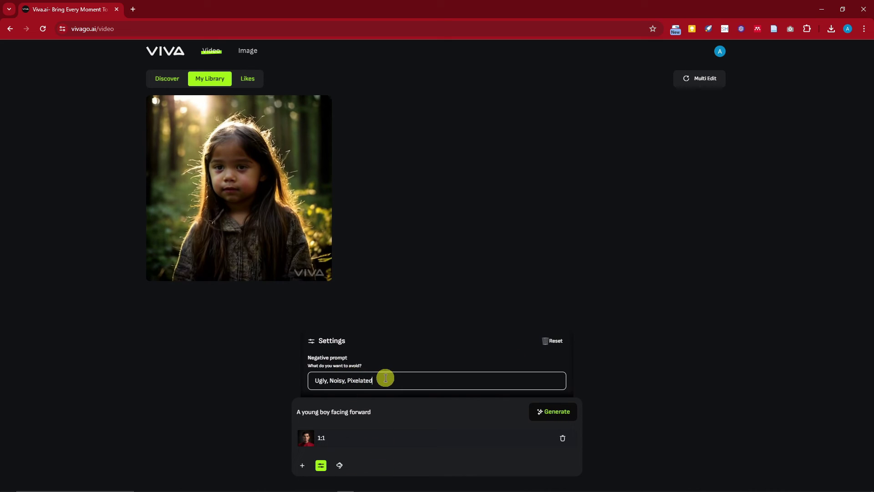
pyautogui.tripleClick(337, 383)
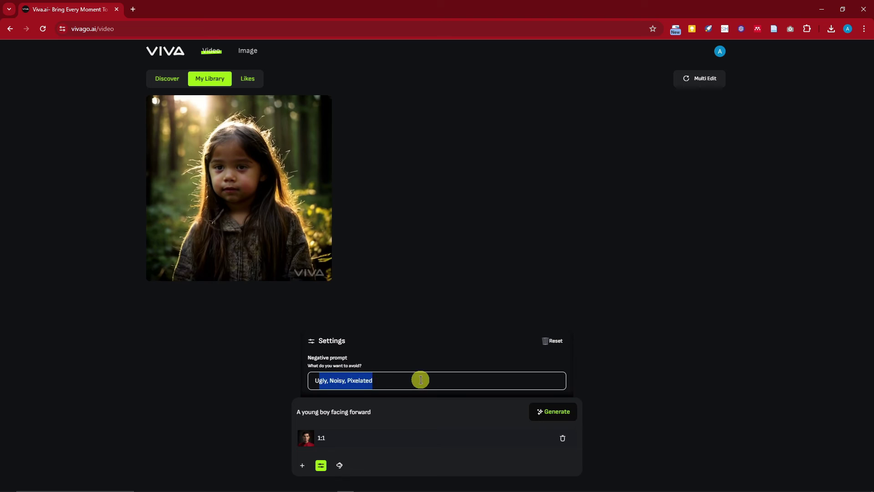
# - Set the camera movement to go up, pan right by 2 and zoom in, and check the motion strength
pyautogui.click(340, 465)
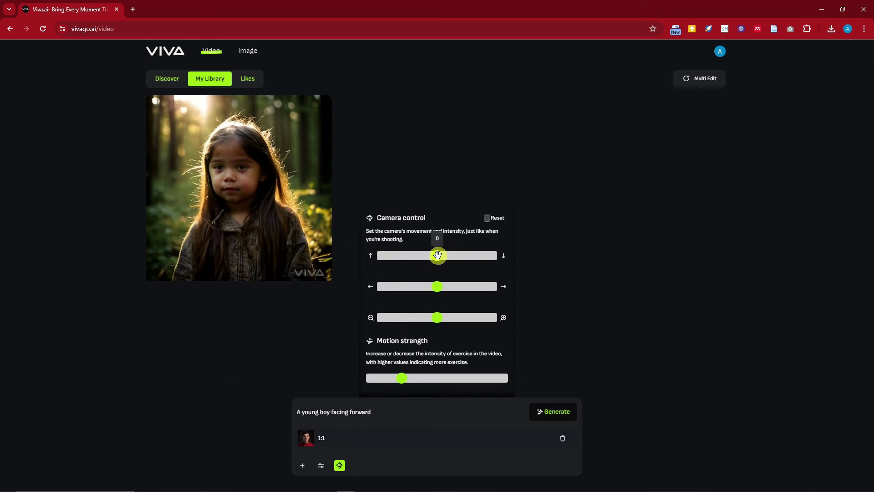
pyautogui.moveTo(437, 256); pyautogui.dragTo(414, 256)
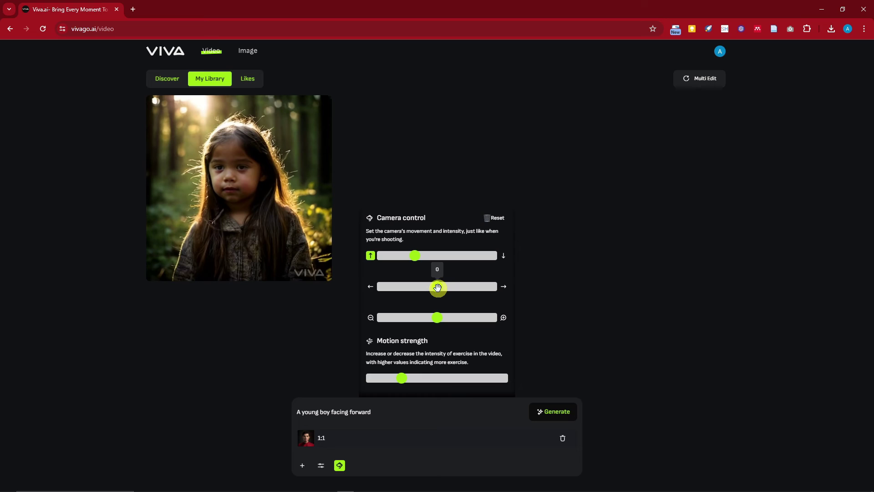
pyautogui.moveTo(437, 287); pyautogui.dragTo(455, 290)
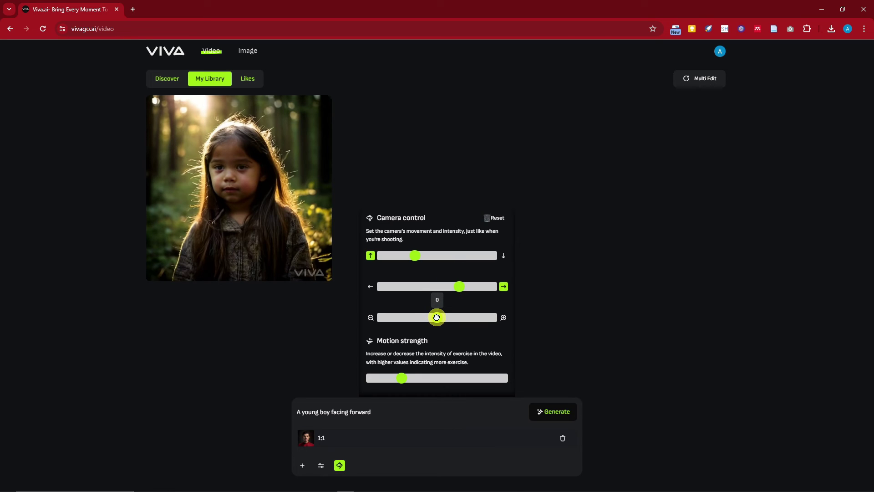
pyautogui.moveTo(437, 317); pyautogui.dragTo(462, 321)
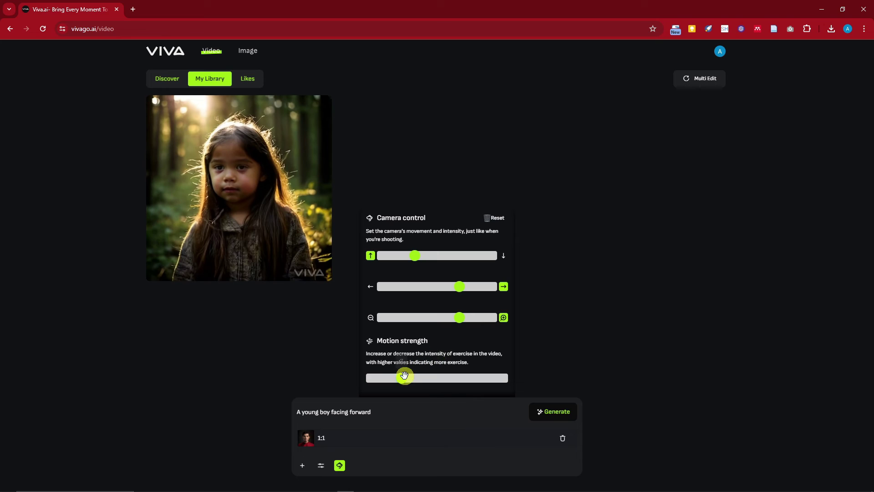
pyautogui.moveTo(407, 382)
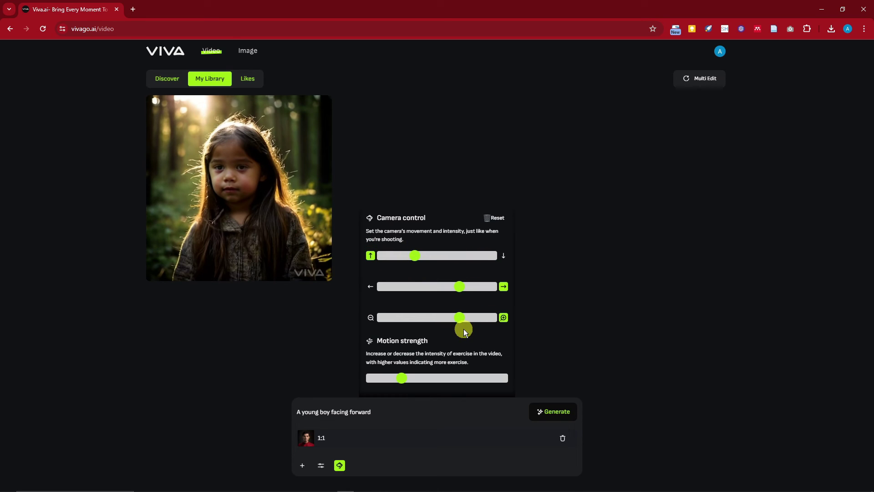
# - Generate the video from the uploaded portrait and play the result enlarged from the library
pyautogui.click(550, 413)
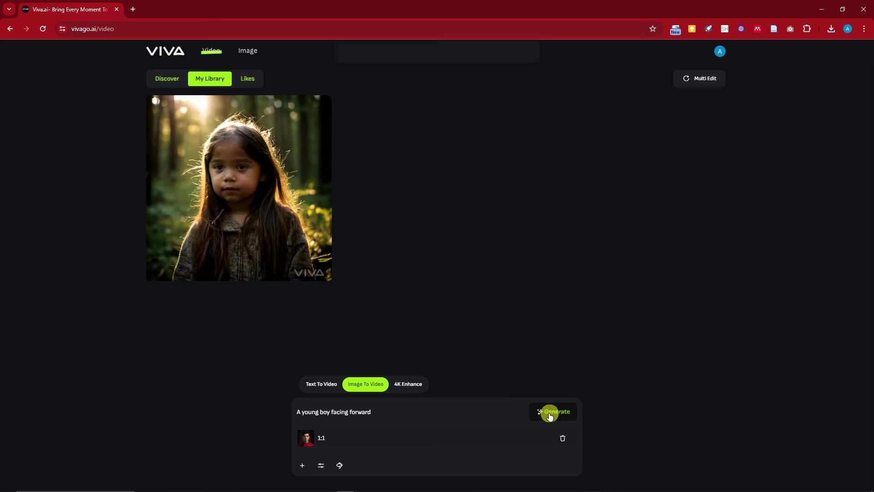
pyautogui.click(550, 413)
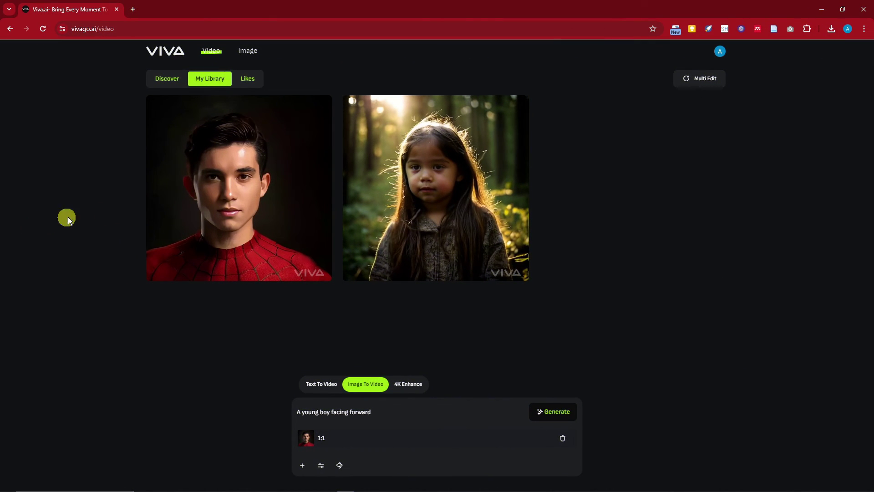
pyautogui.moveTo(225, 186)
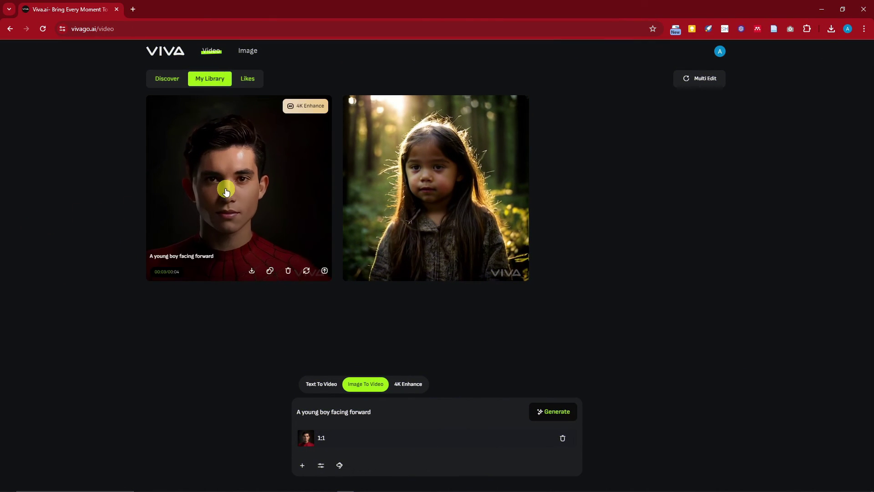
pyautogui.click(297, 187)
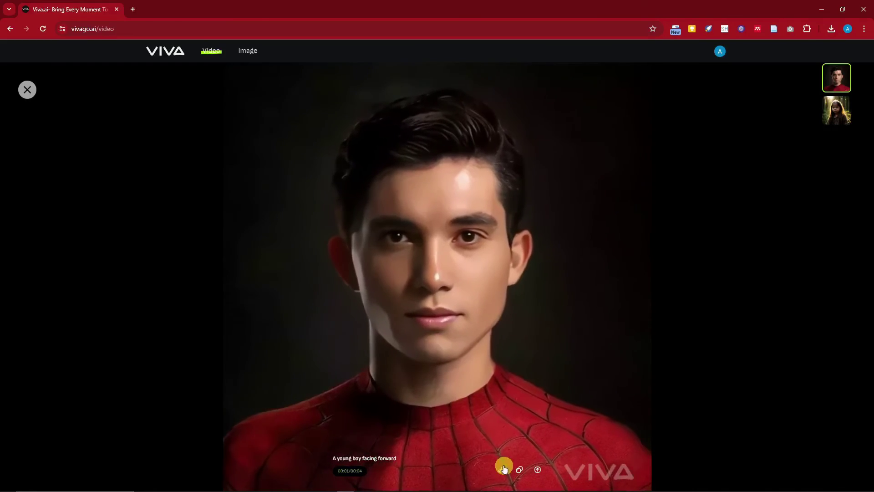
# - Reuse the generated portrait video's prompt and image, and review its negative prompt and camera control settings
pyautogui.click(520, 472)
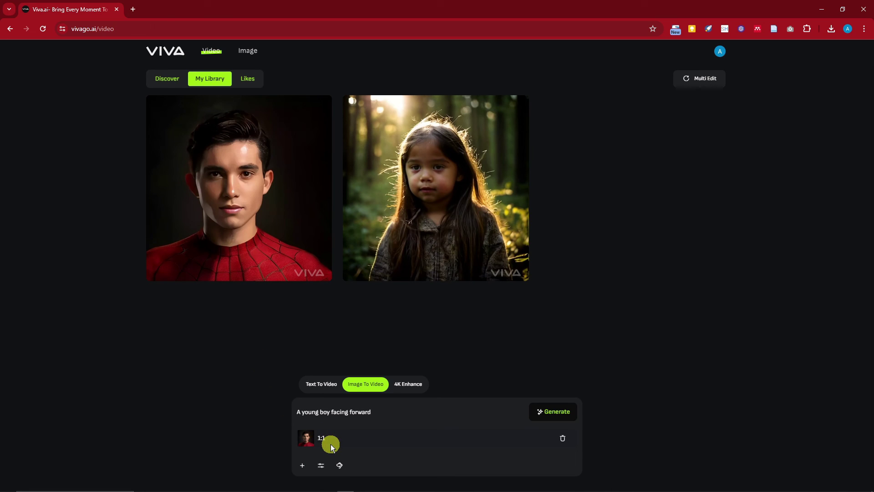
pyautogui.click(321, 465)
pyautogui.click(340, 466)
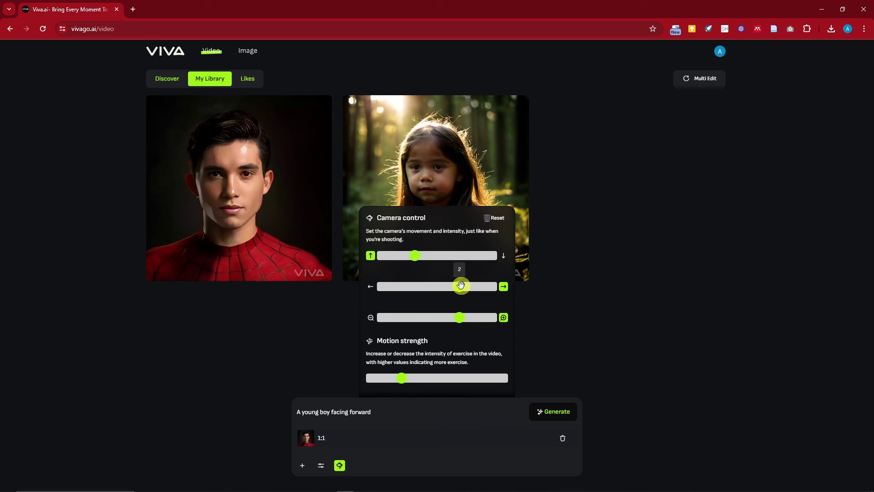
pyautogui.click(613, 273)
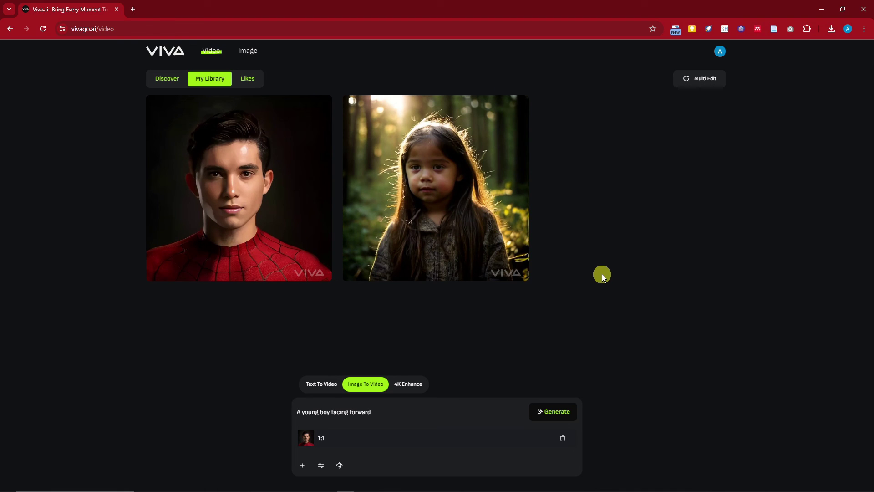
# - Switch to 4K Enhance mode, preview the portrait video, and enhance it to 4K from the library
pyautogui.click(408, 383)
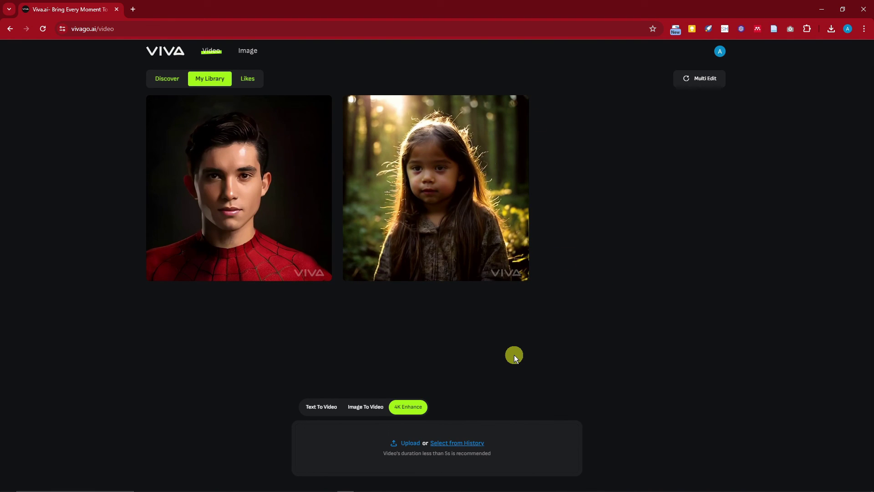
pyautogui.moveTo(319, 145)
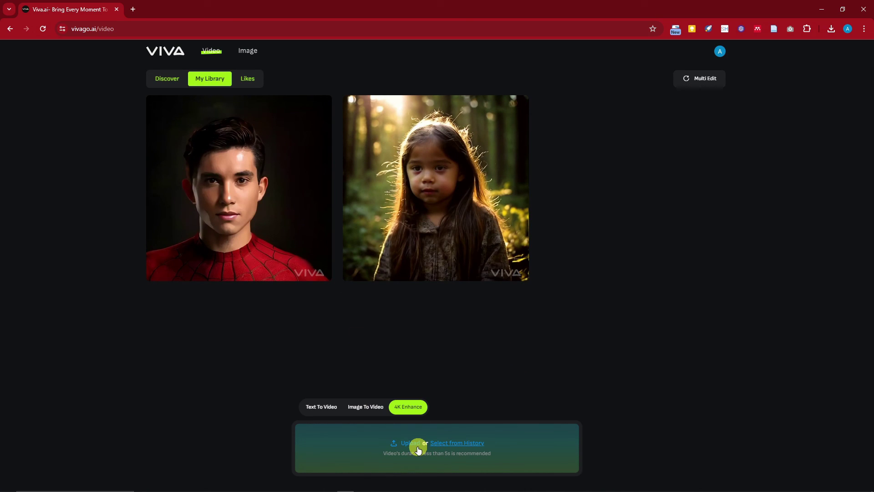
pyautogui.moveTo(313, 114)
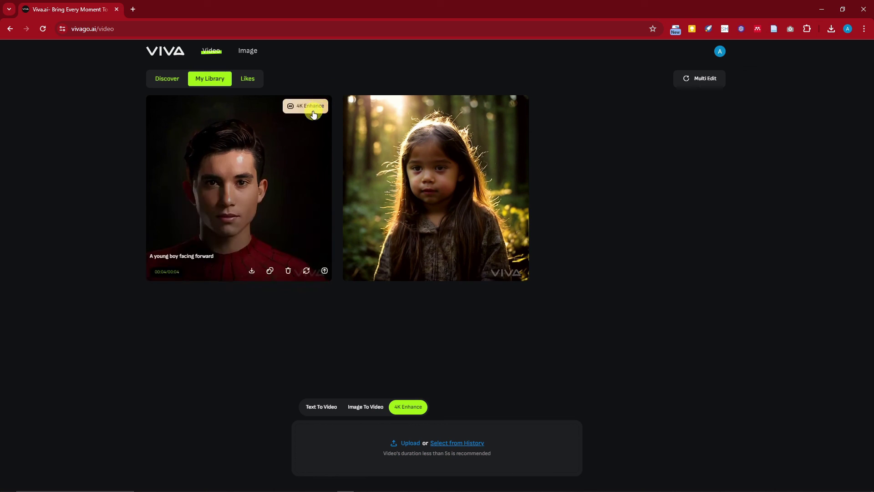
pyautogui.click(285, 150)
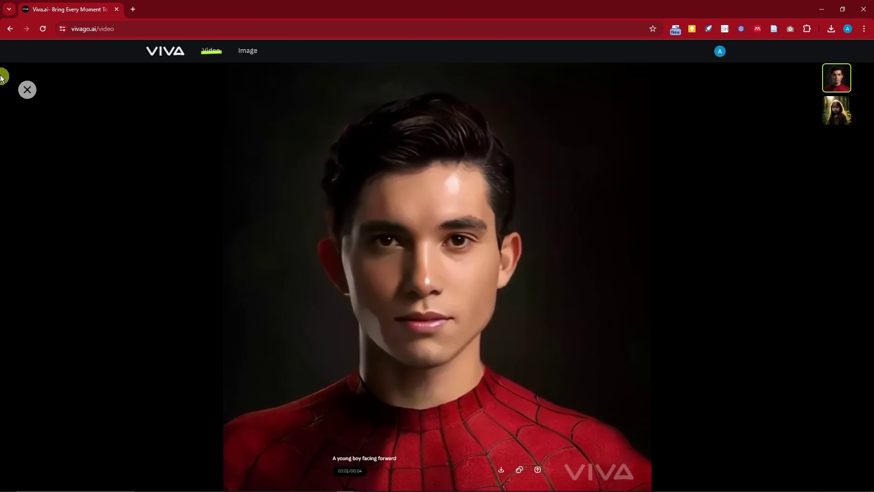
pyautogui.click(27, 89)
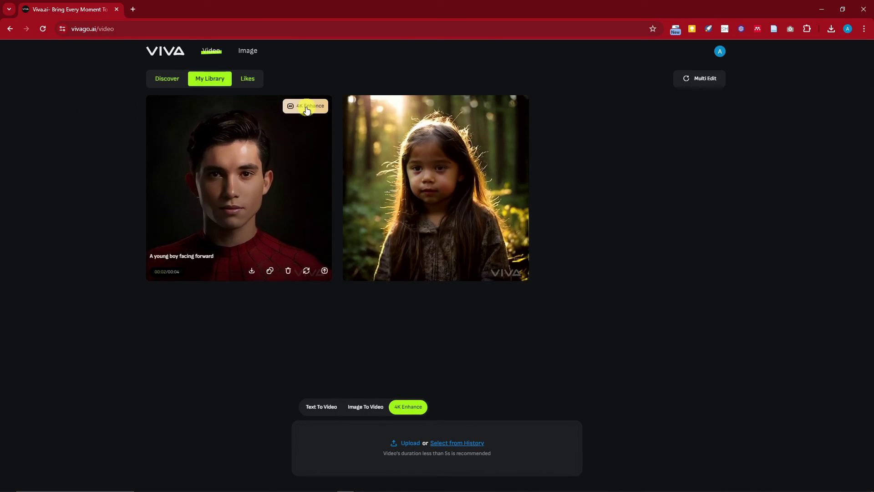
pyautogui.click(306, 110)
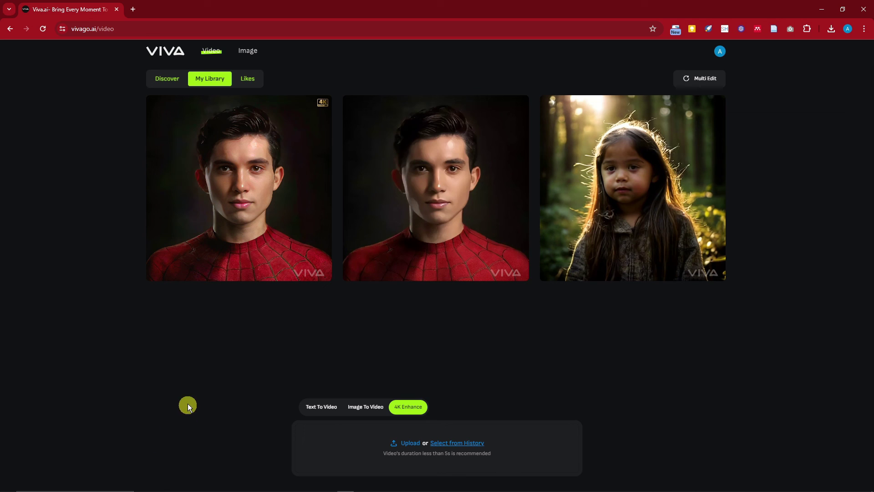
# - Play the 4K-enhanced portrait video and the original one enlarged to compare their quality
pyautogui.moveTo(215, 188)
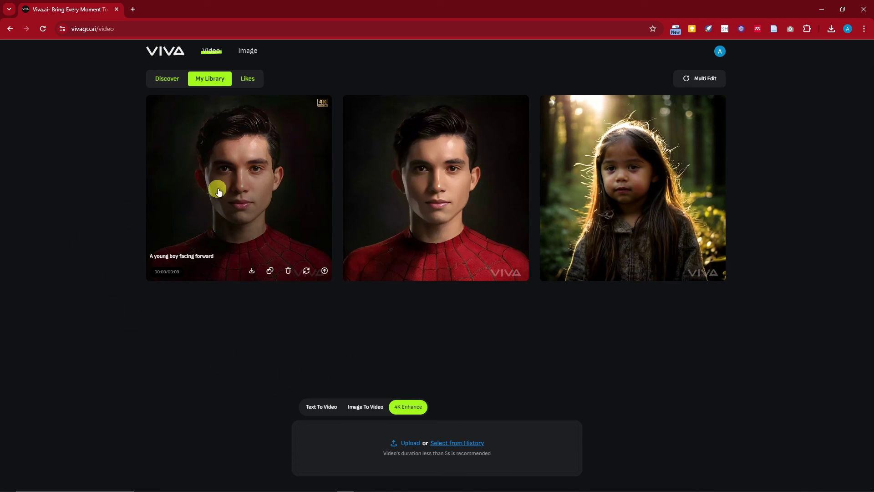
pyautogui.click(243, 189)
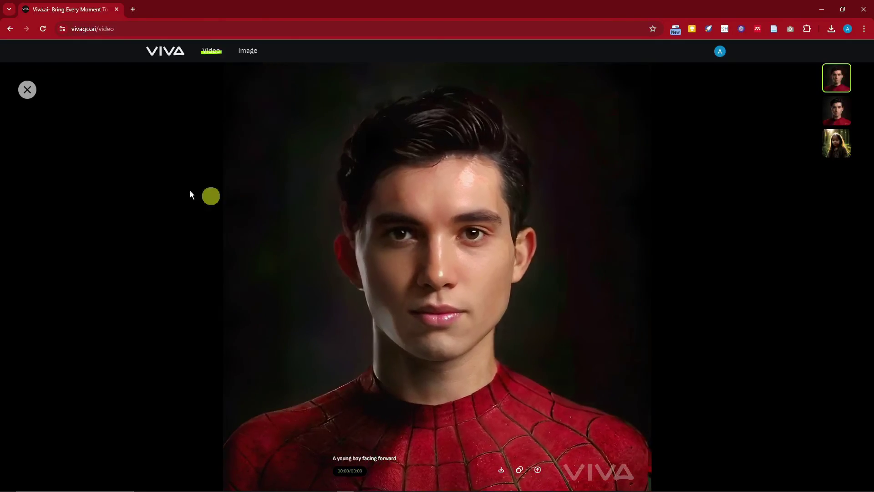
pyautogui.click(28, 89)
pyautogui.click(439, 193)
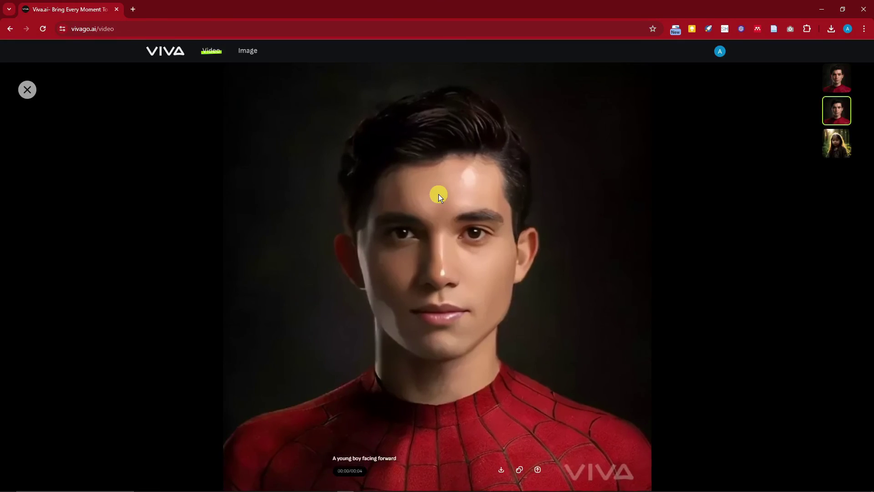
pyautogui.click(29, 91)
pyautogui.click(187, 171)
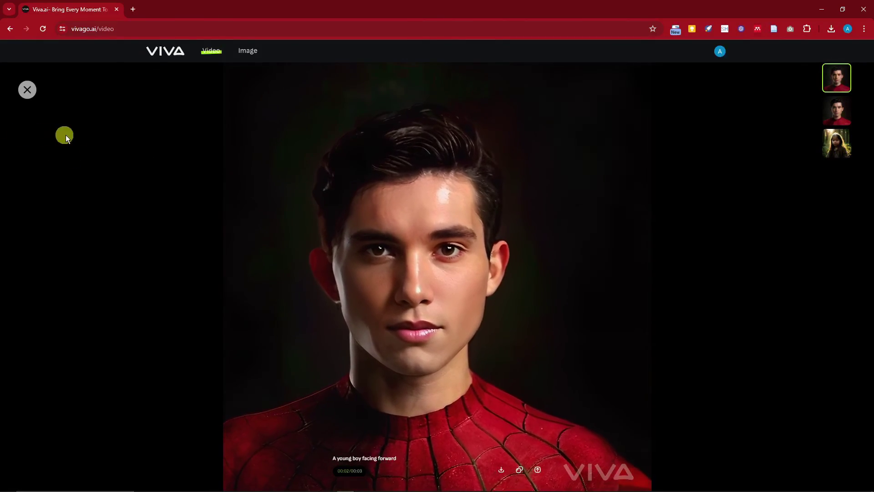
pyautogui.click(28, 90)
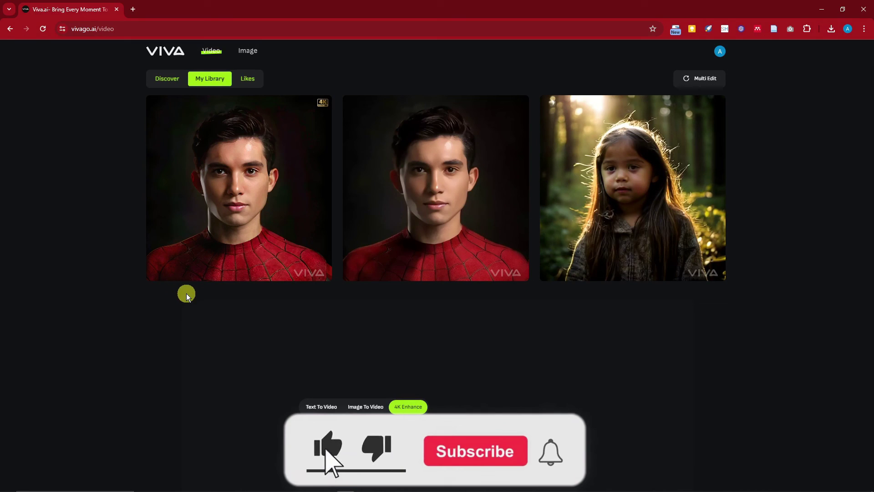